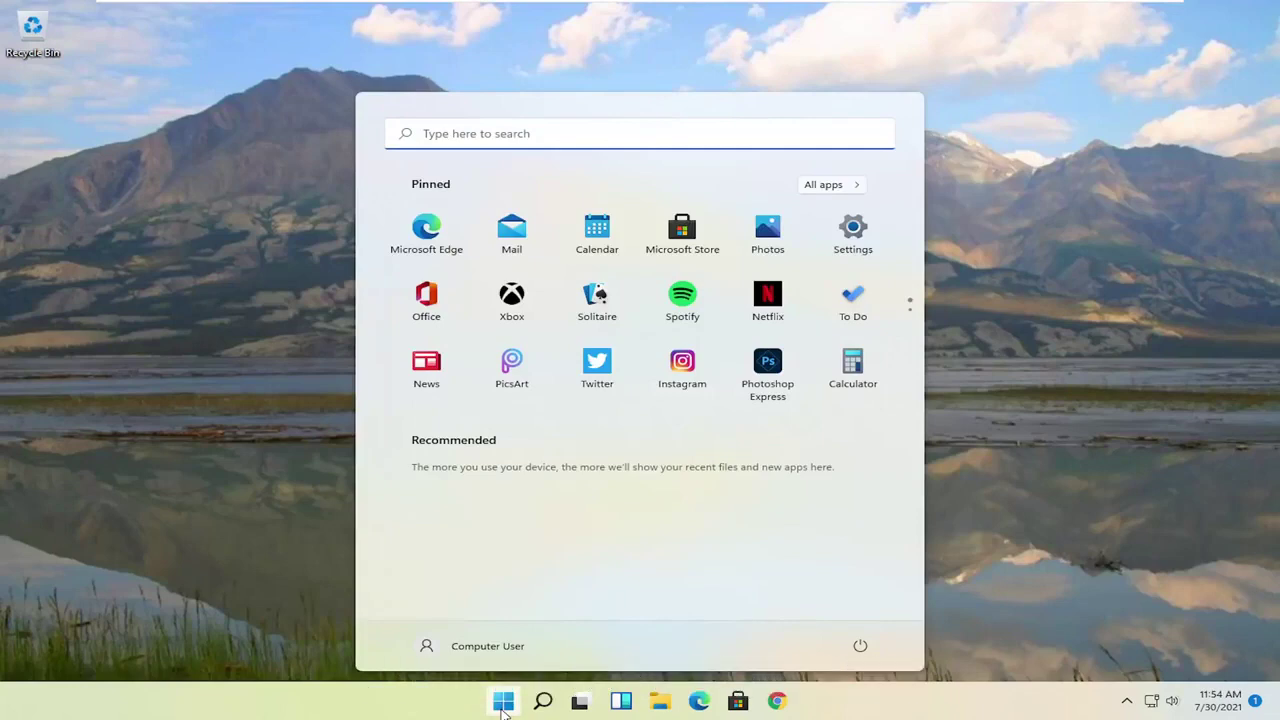
Find Registry Editor through Windows search and run it as administrator, allowing it to make changes to the device.
text(regis)
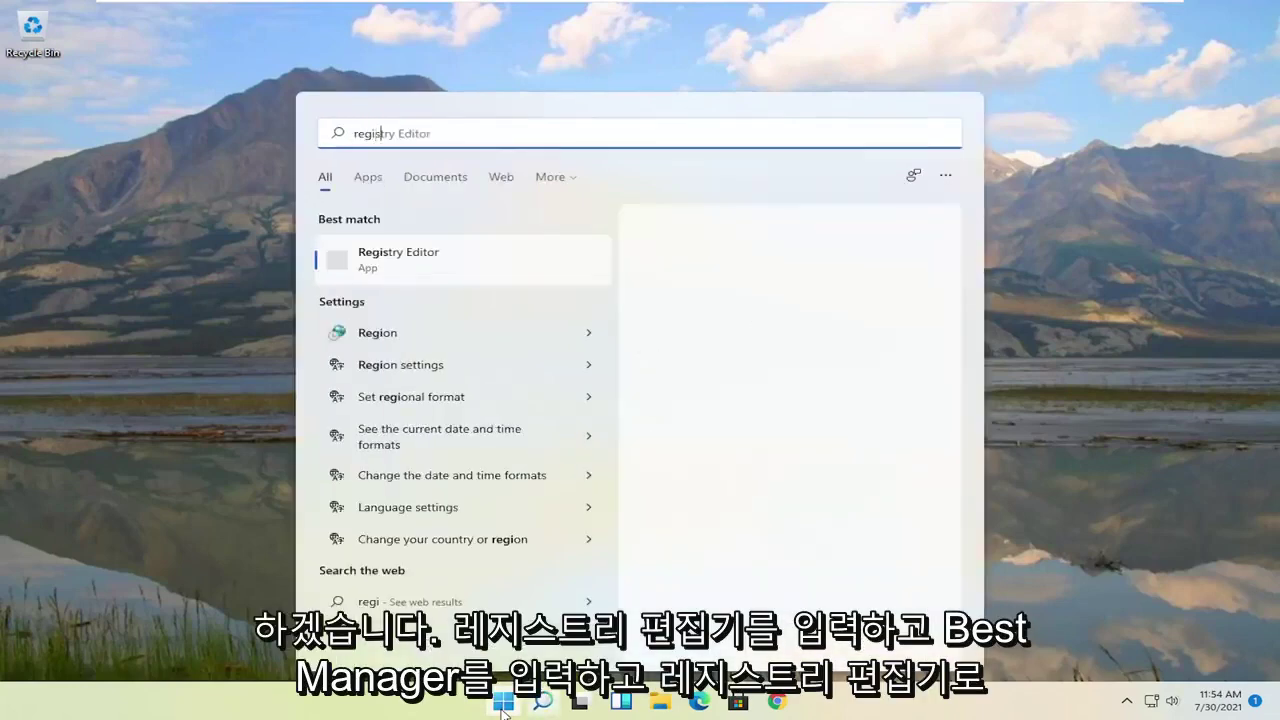
text(try editor)
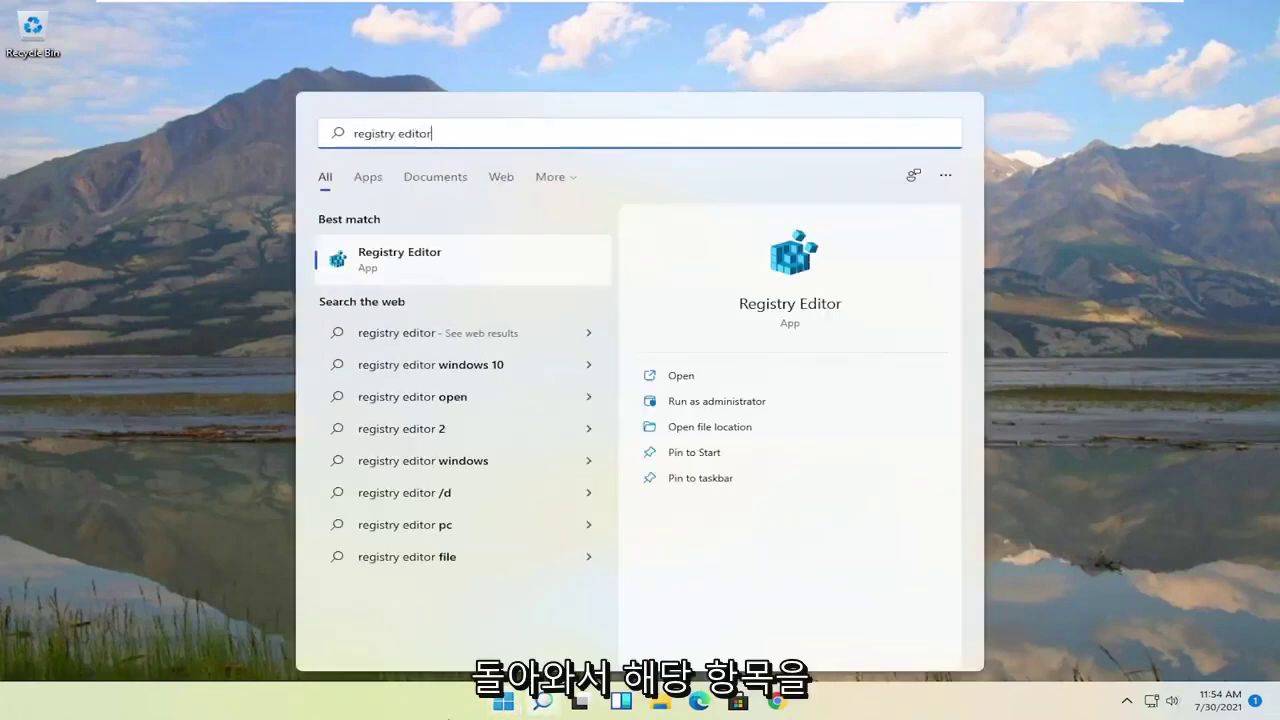
right_click(363, 259)
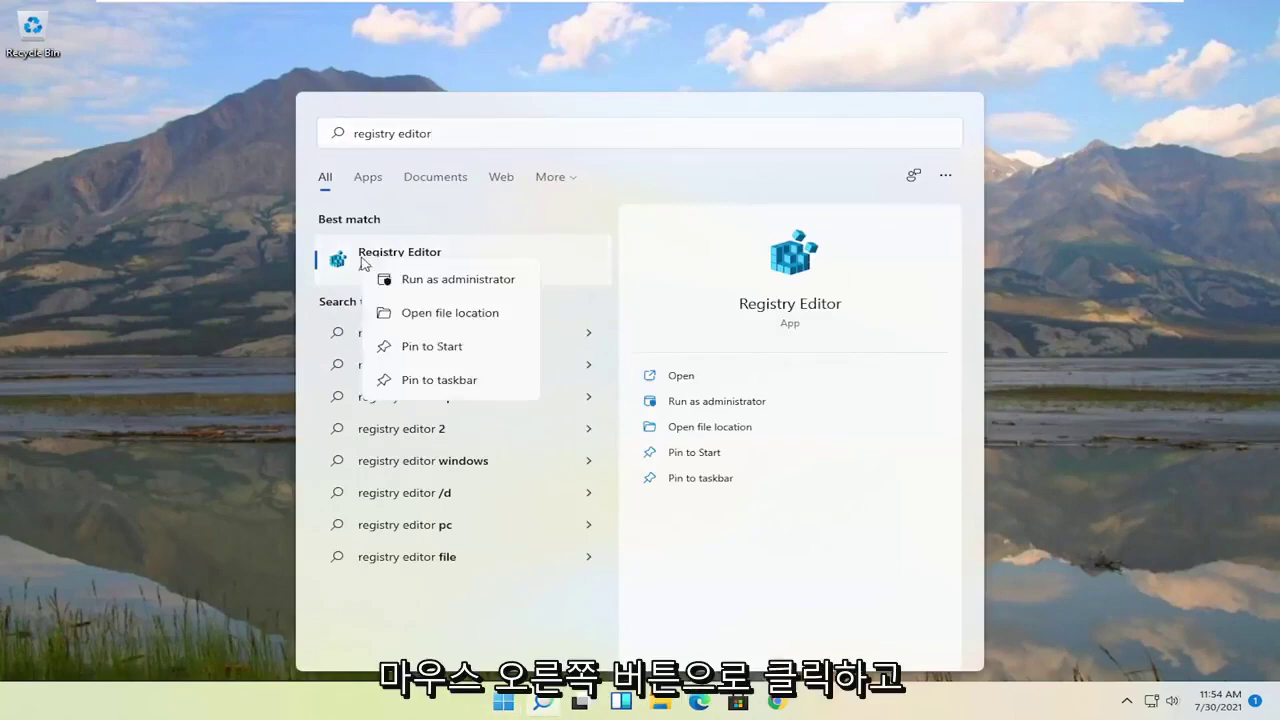
click(460, 284)
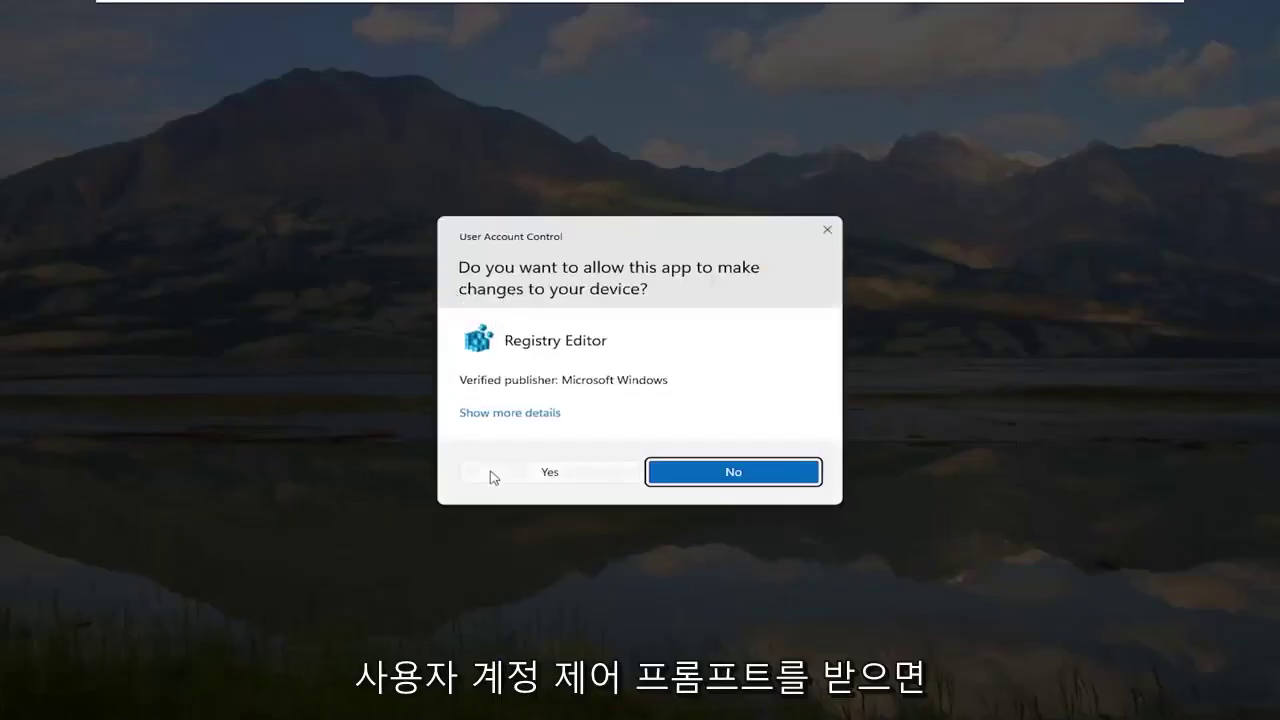
click(560, 476)
drag(391, 103, 413, 104)
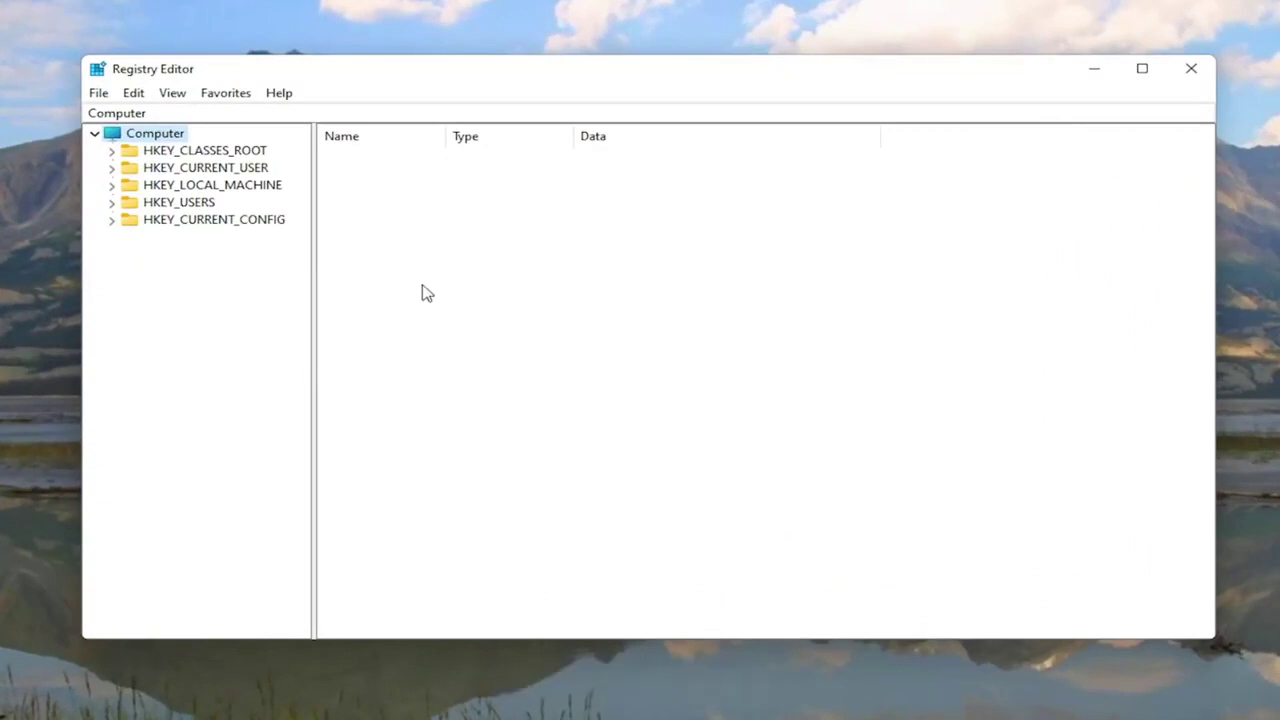
click(99, 94)
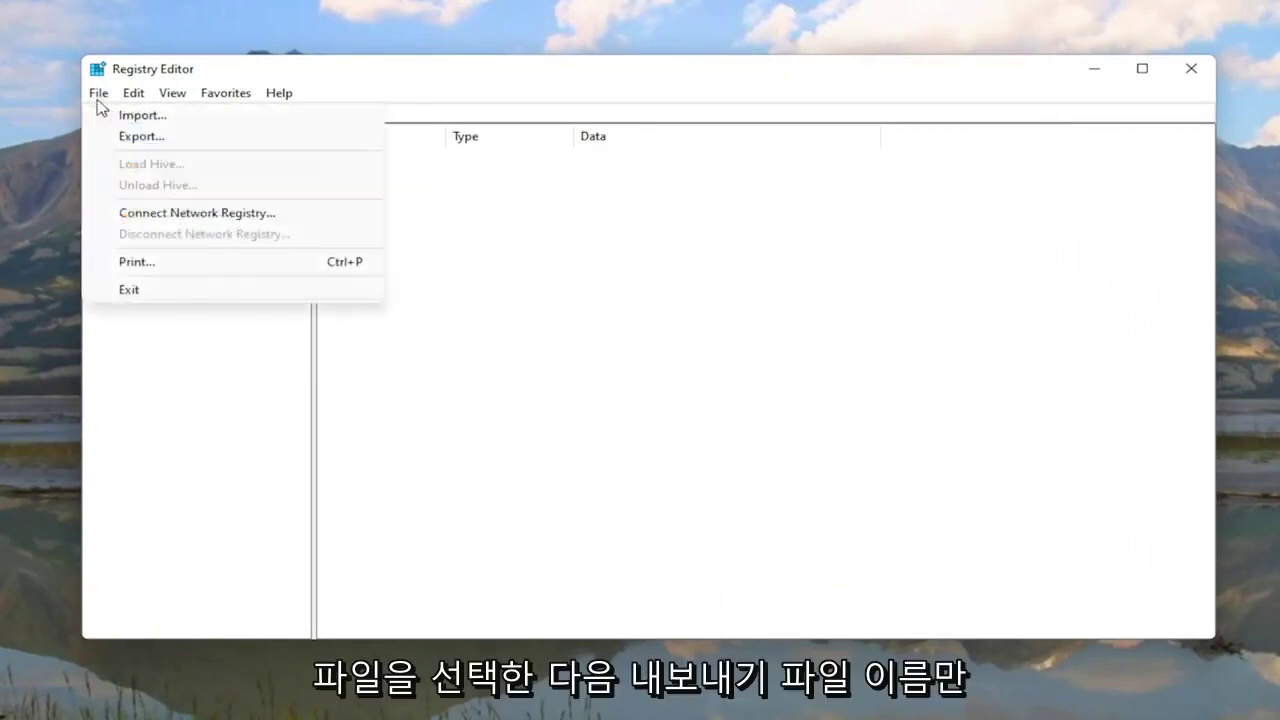
click(113, 136)
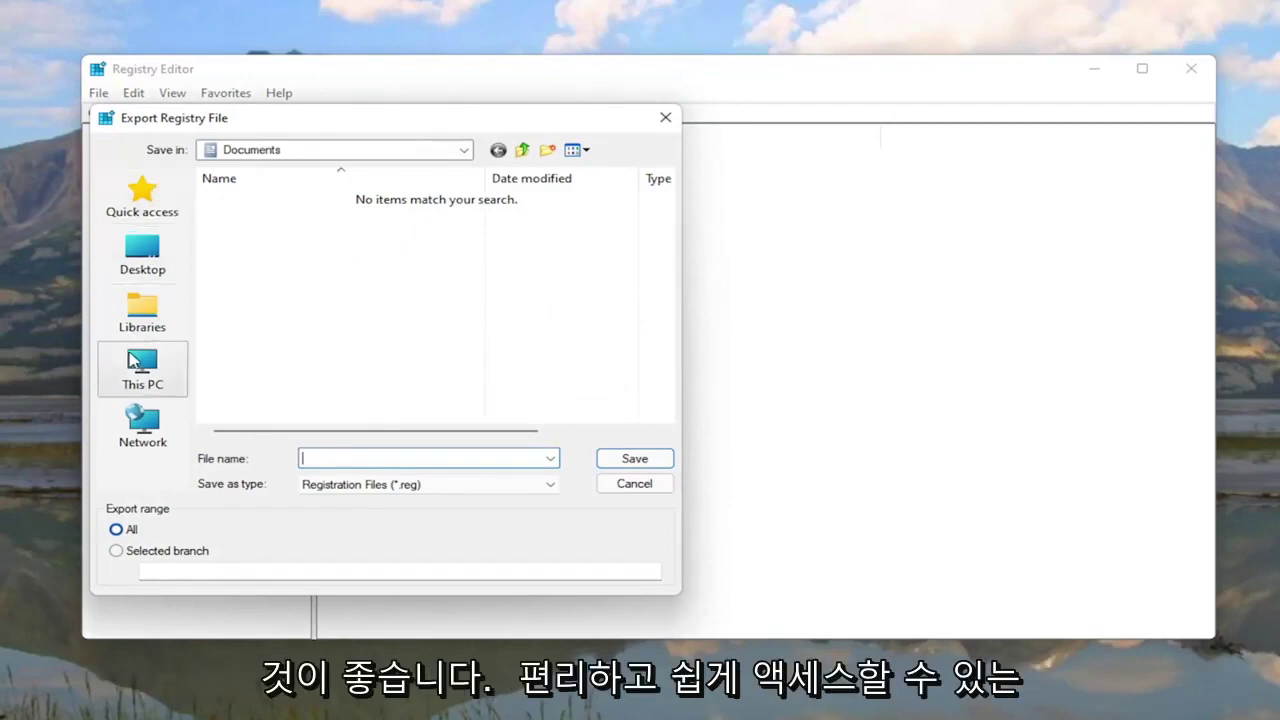
click(133, 255)
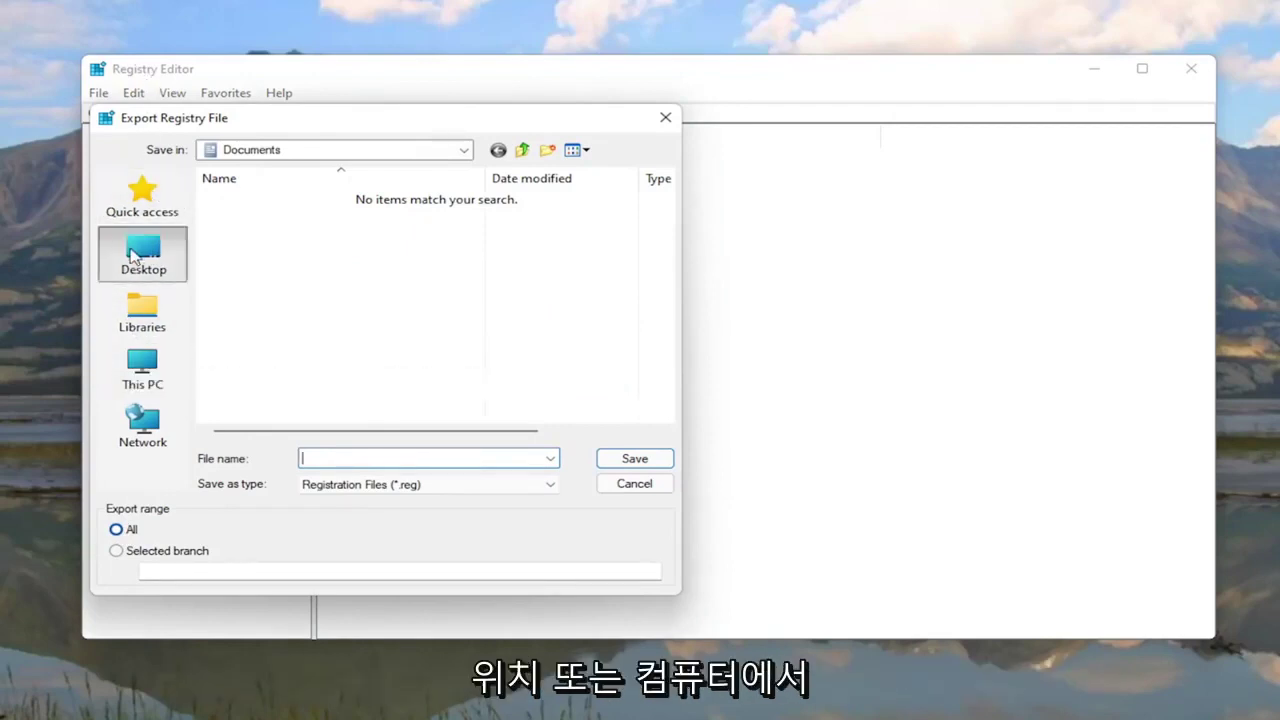
click(630, 486)
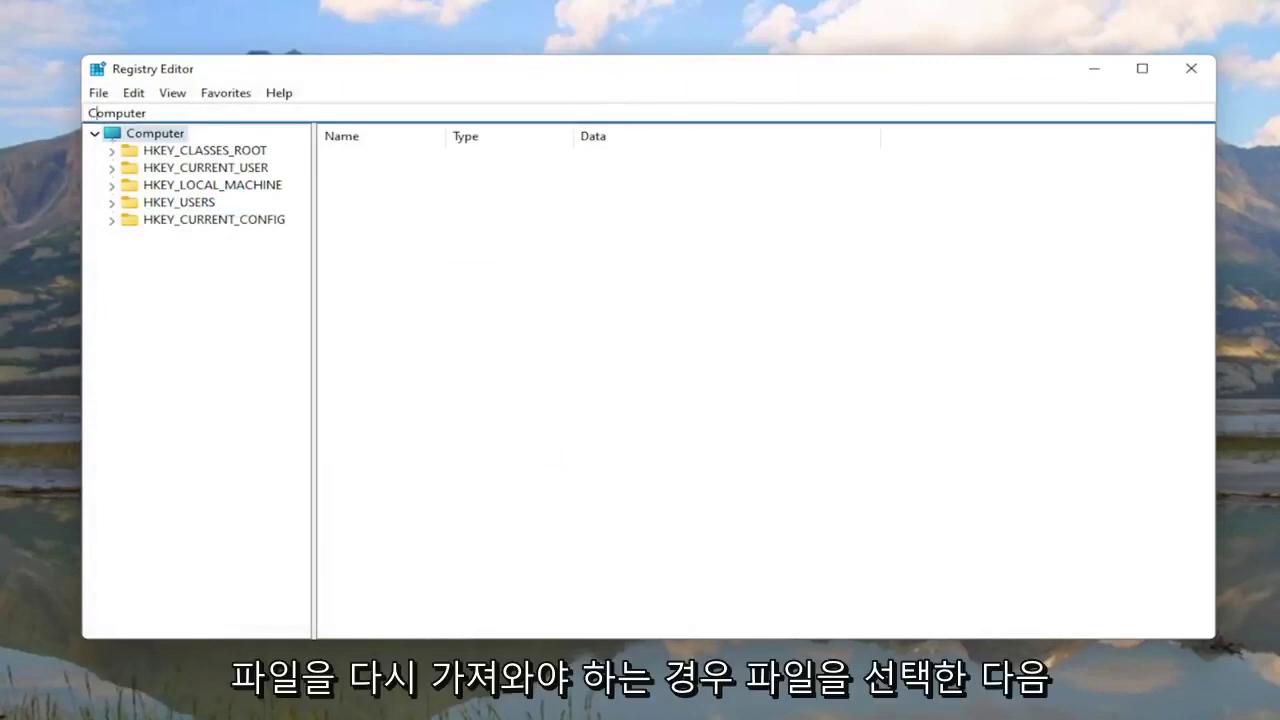
click(98, 92)
click(126, 115)
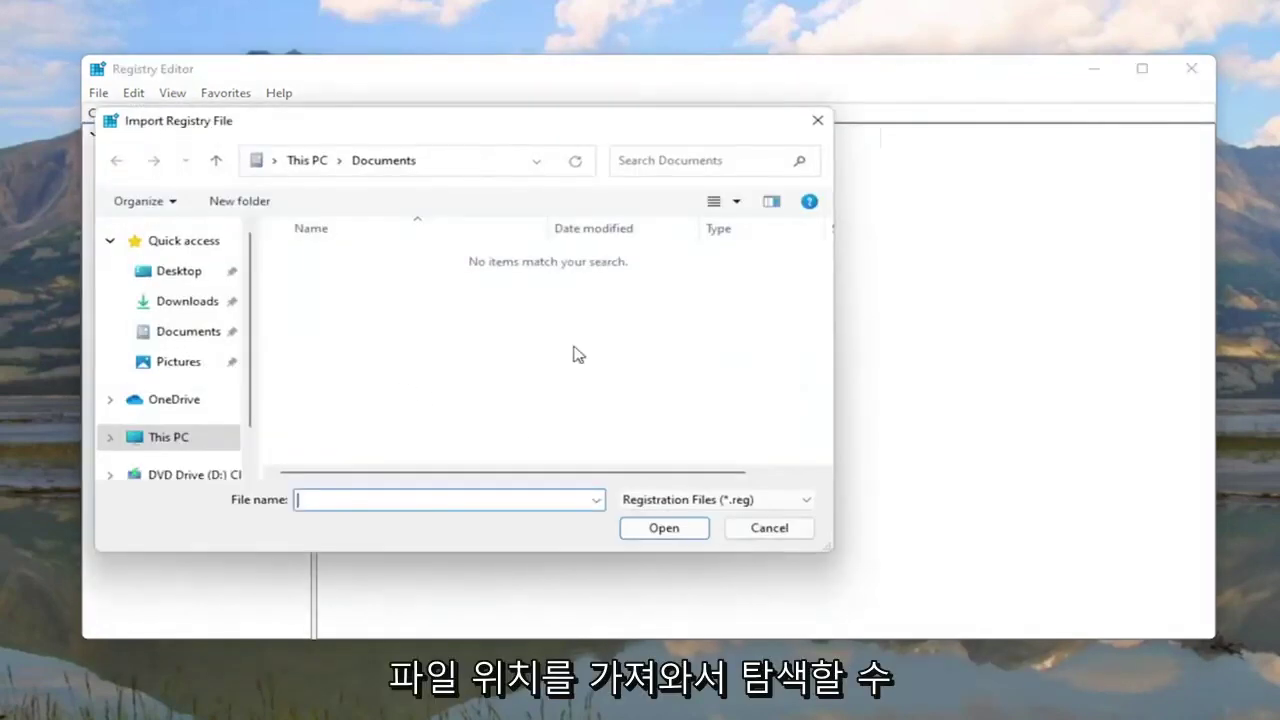
click(140, 272)
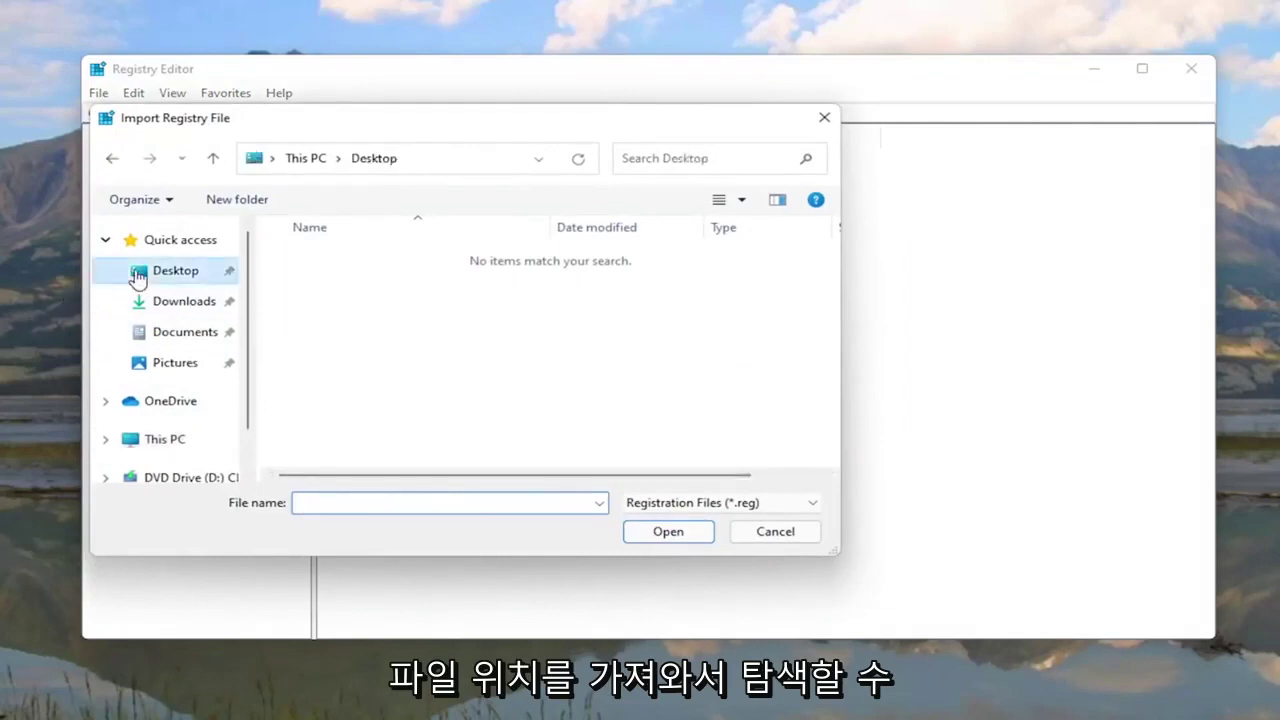
click(785, 538)
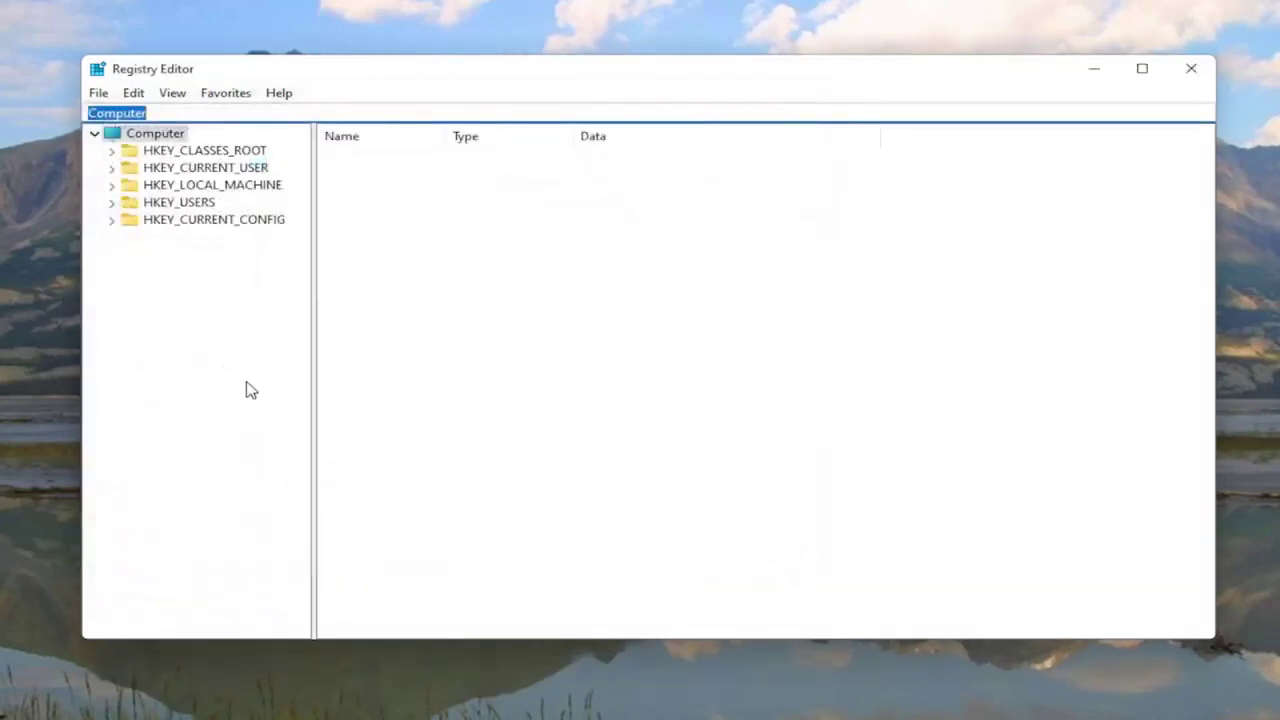
Expand the registry tree down to HKEY_LOCAL_MACHINE\SYSTEM\ControlSet001\Services.
double_click(215, 189)
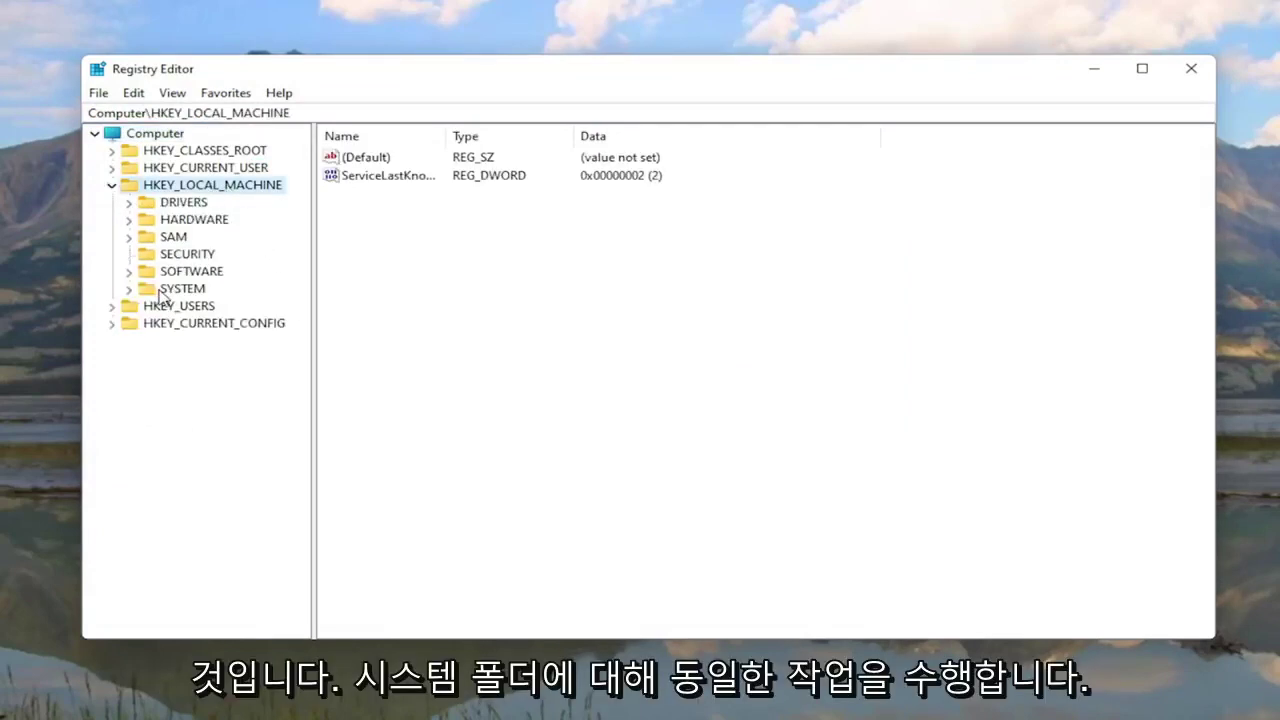
double_click(159, 291)
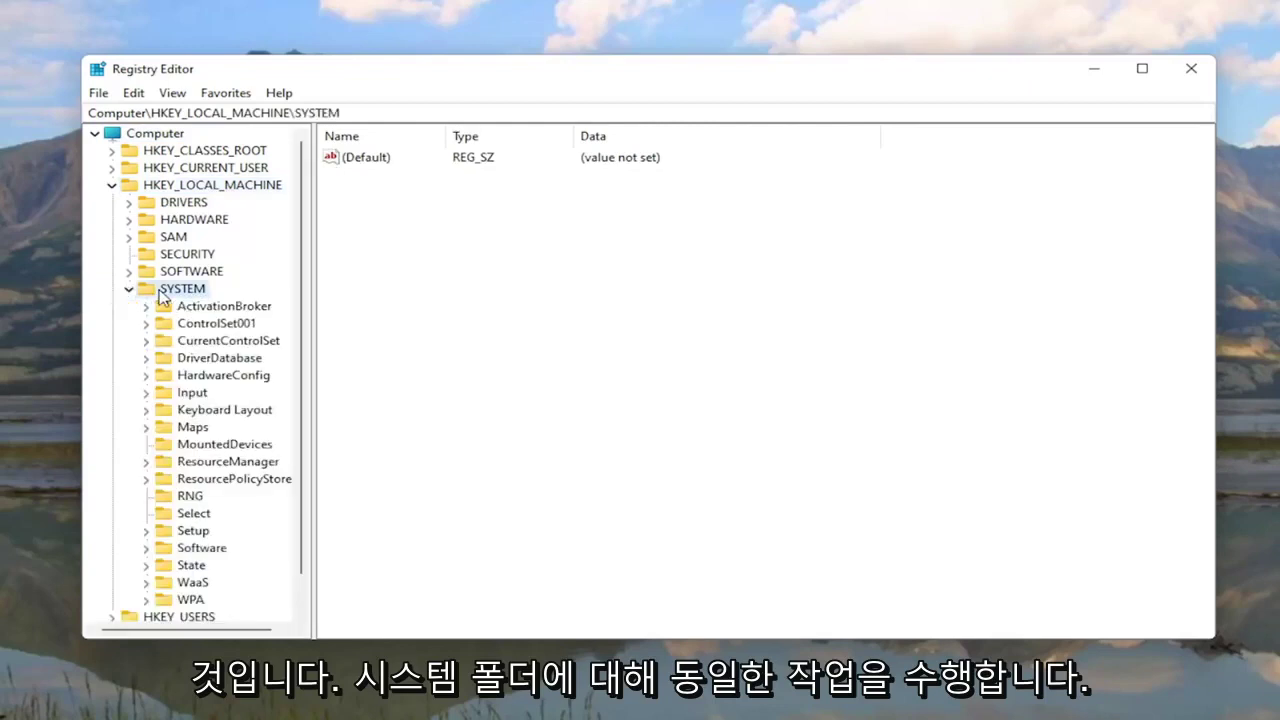
double_click(216, 326)
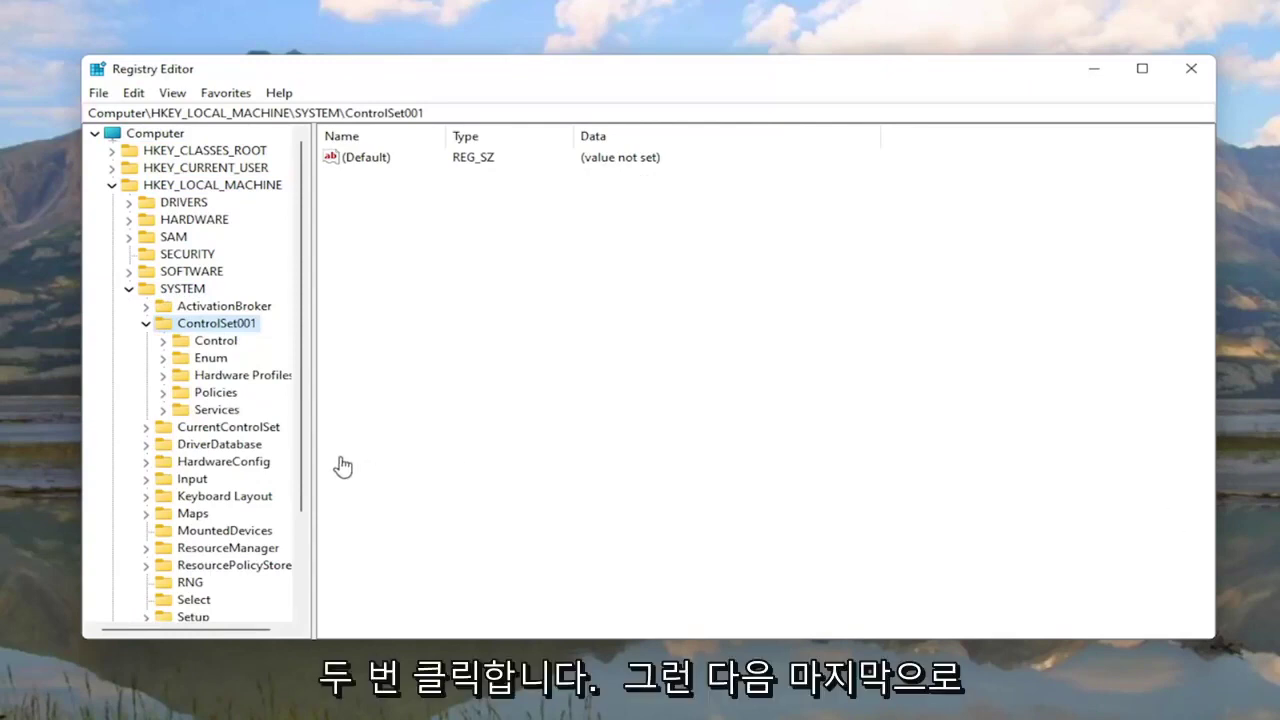
click(210, 410)
double_click(207, 412)
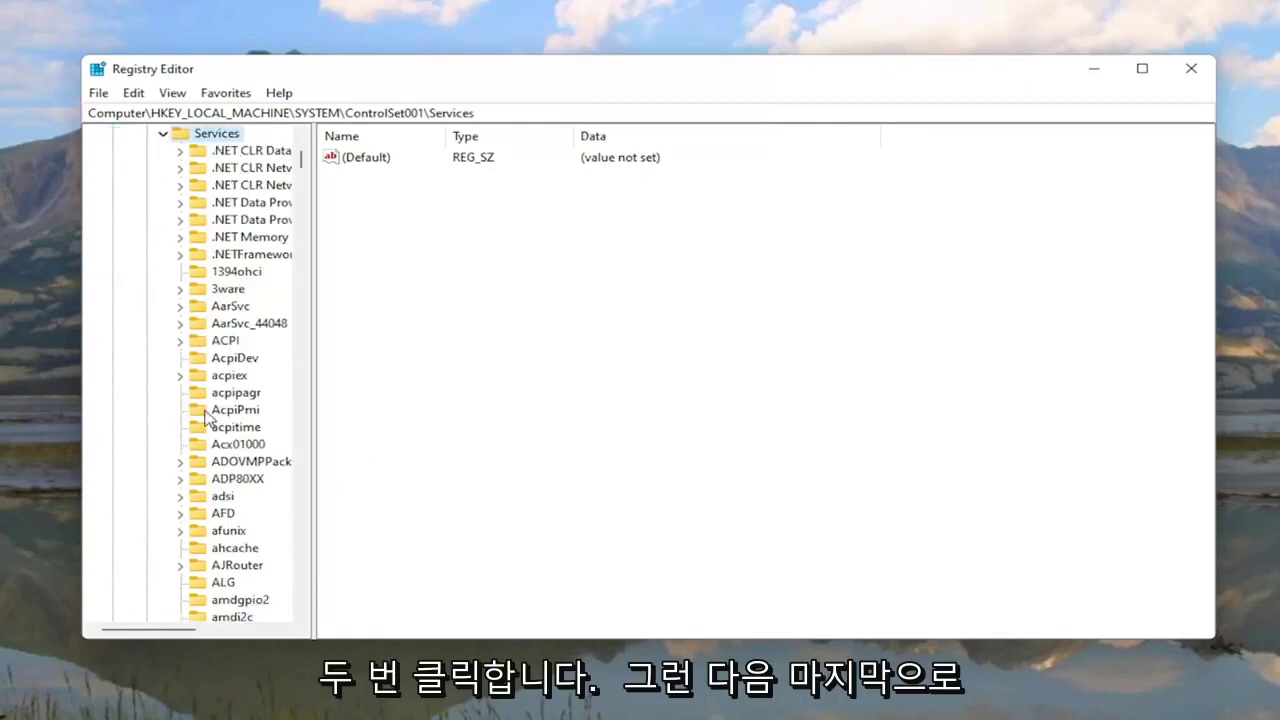
Locate the Ndu key among the Services subkeys and select it to list its values.
scroll(207, 415, down, 12)
scroll(207, 415, down, 20)
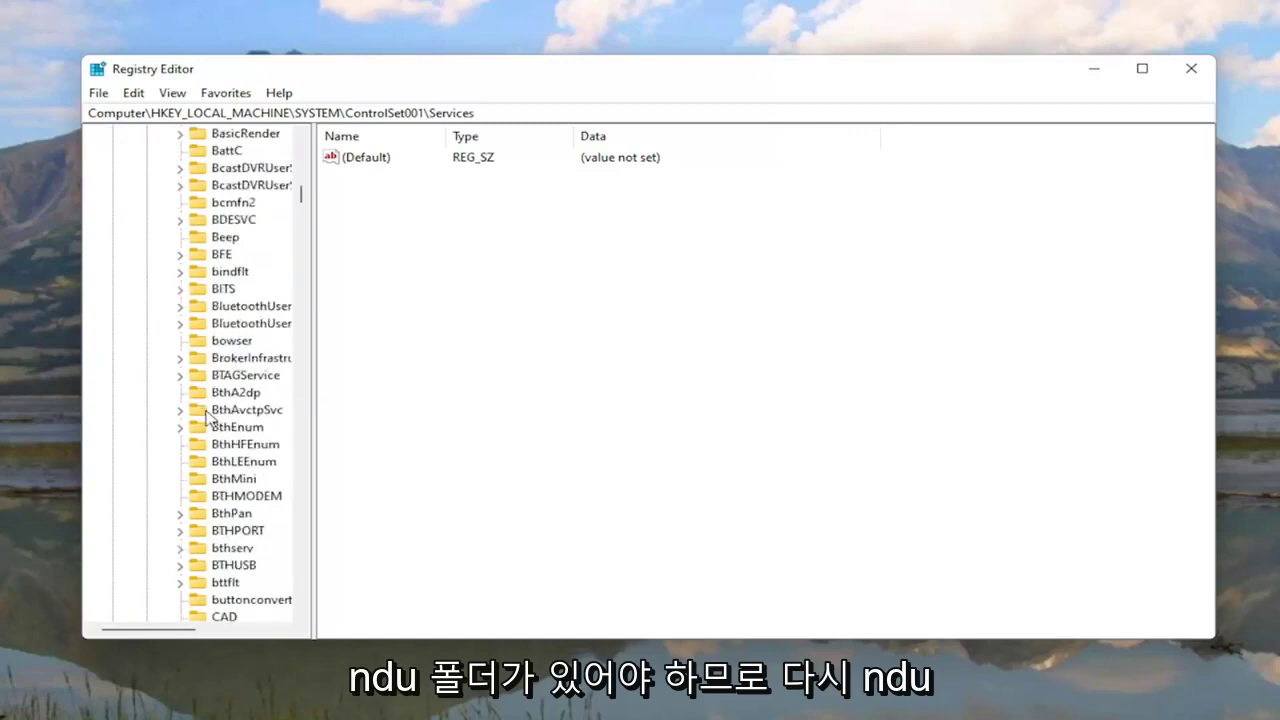
scroll(212, 418, down, 20)
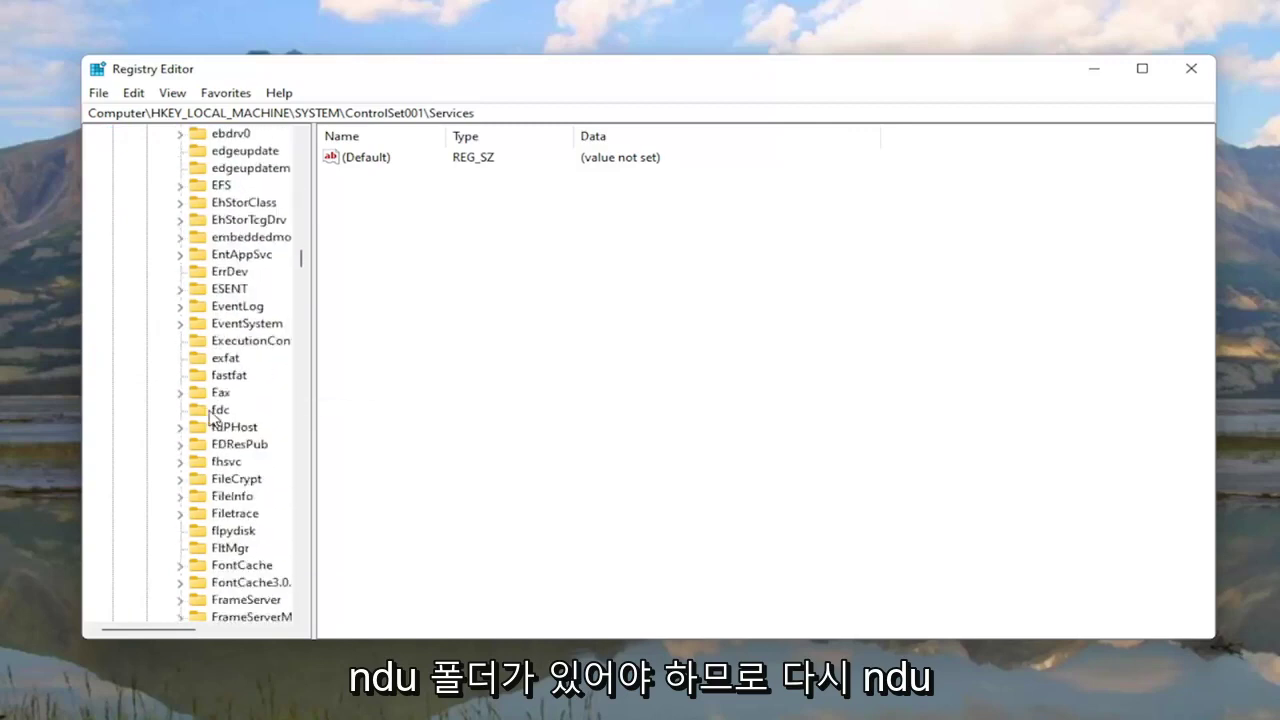
scroll(220, 500, down, 20)
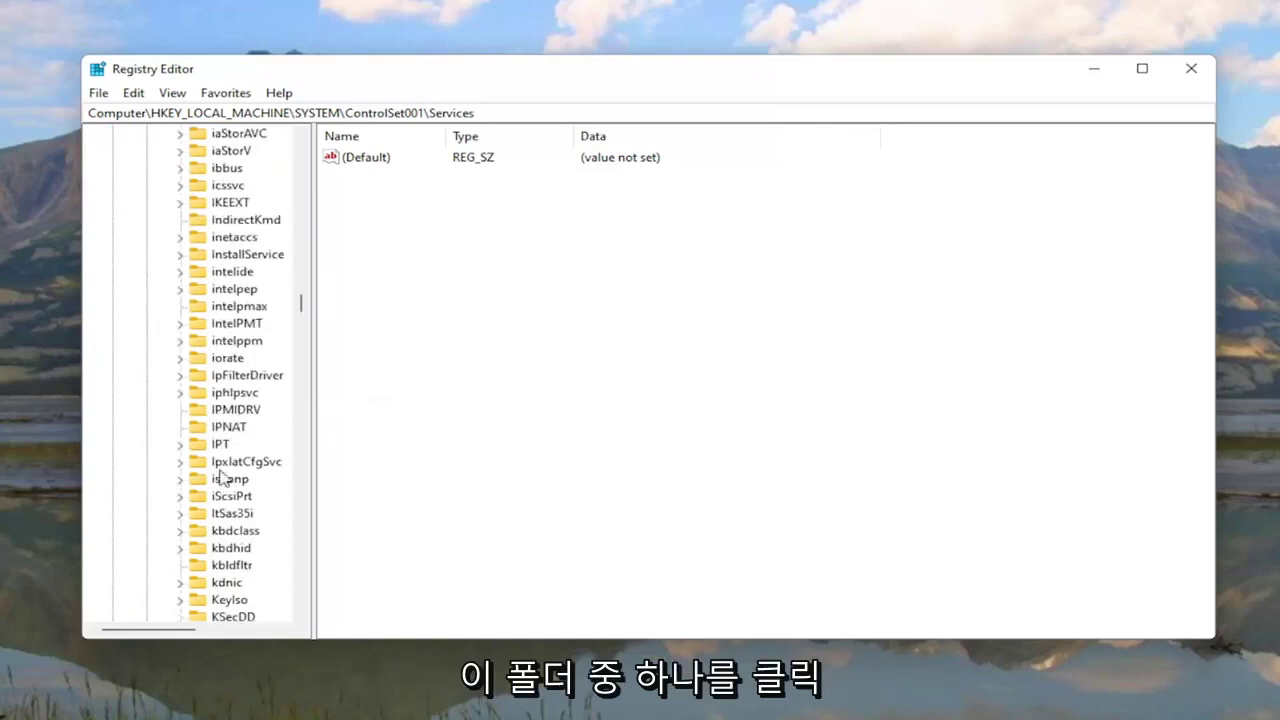
scroll(224, 483, down, 13)
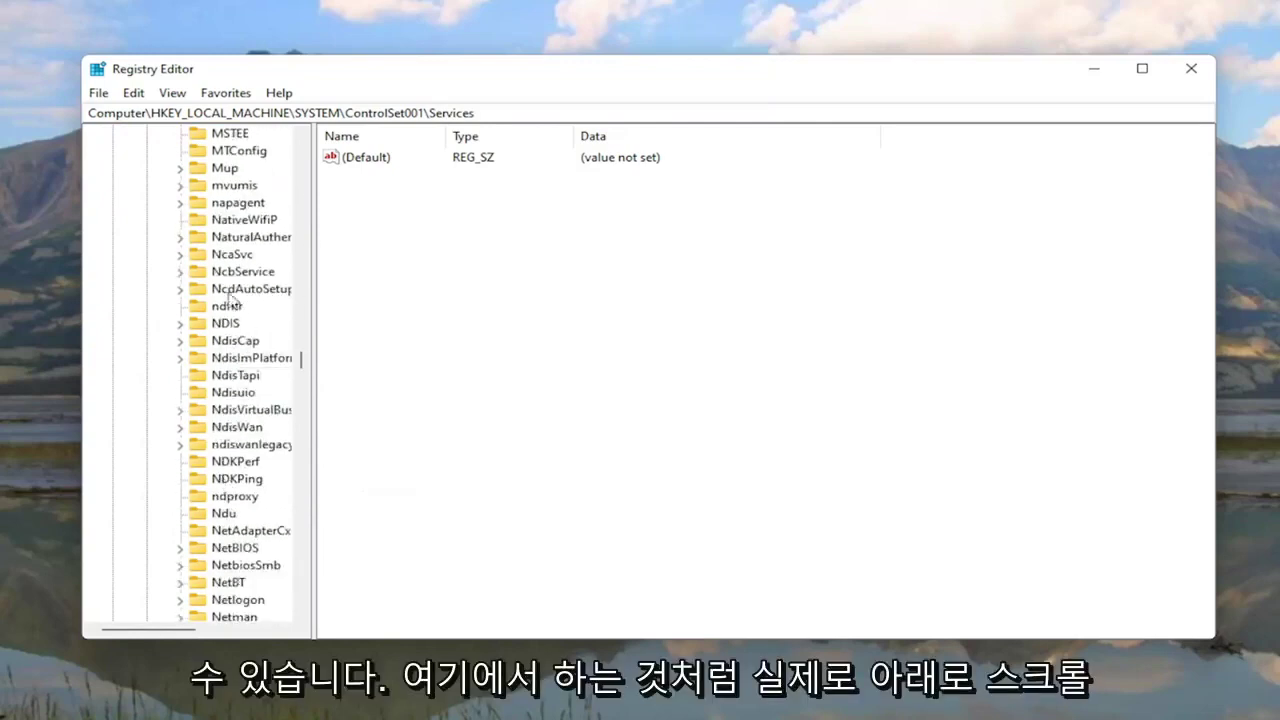
click(224, 514)
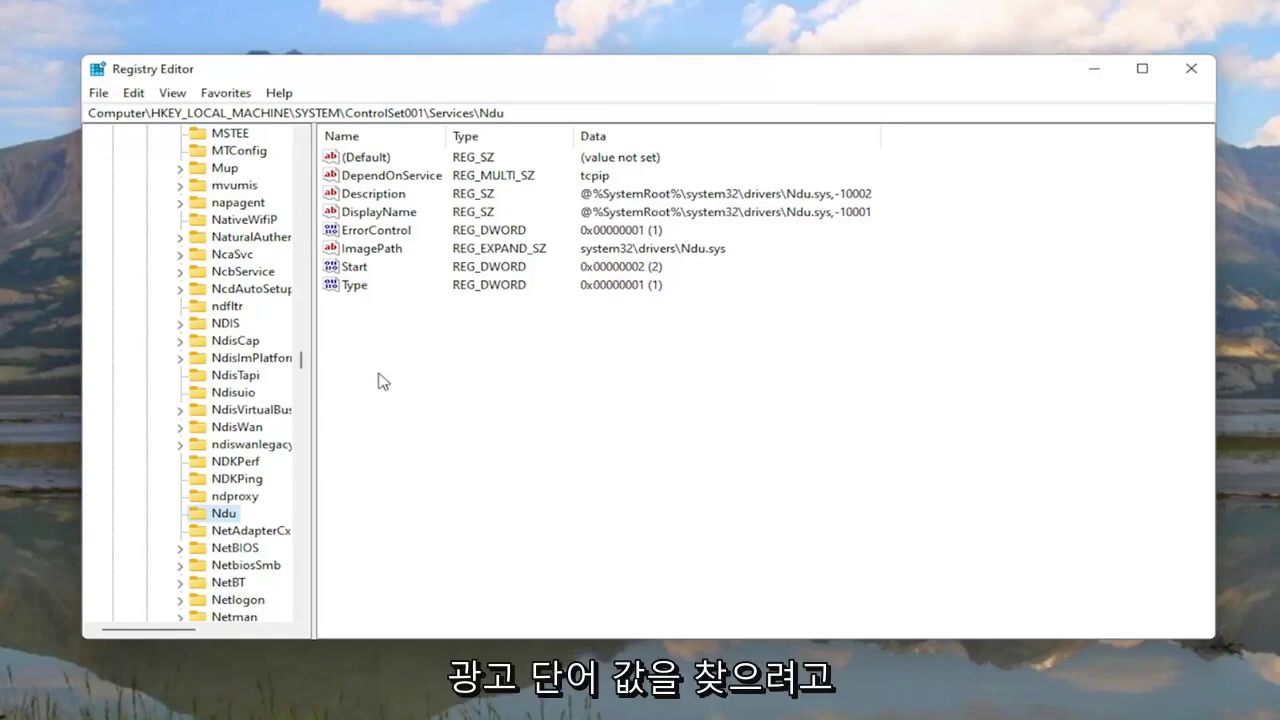
click(350, 270)
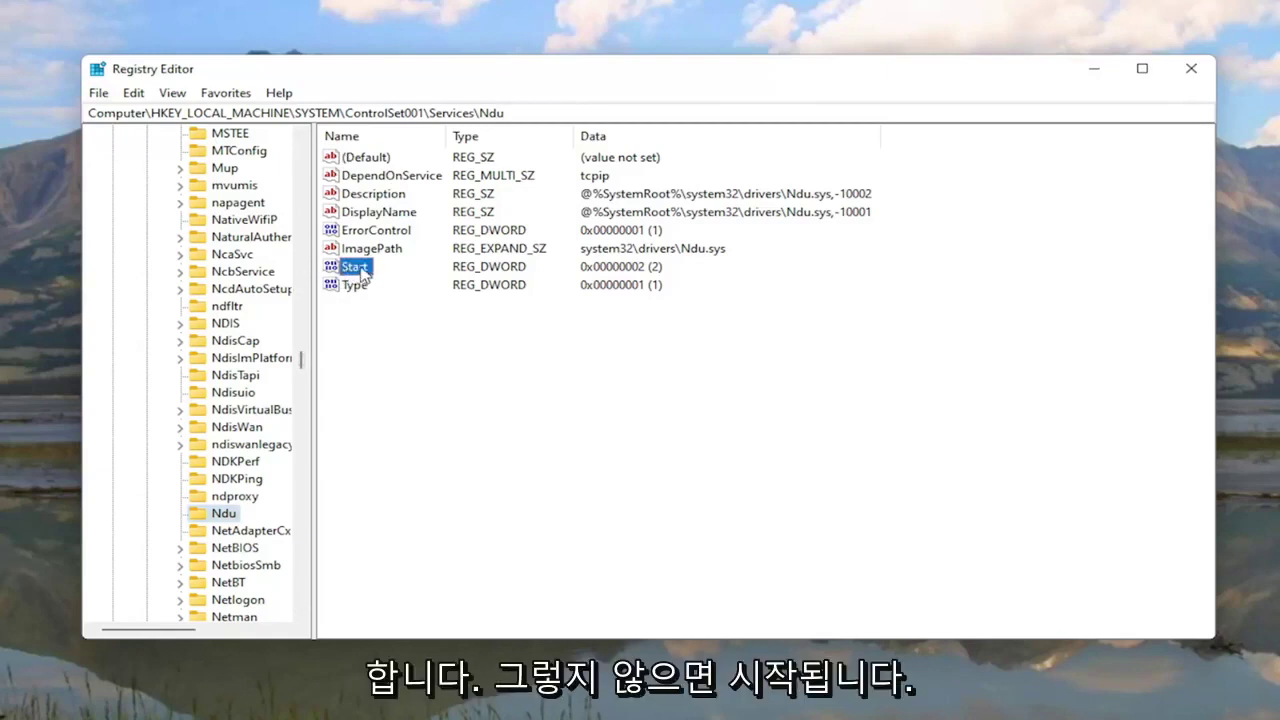
right_click(401, 352)
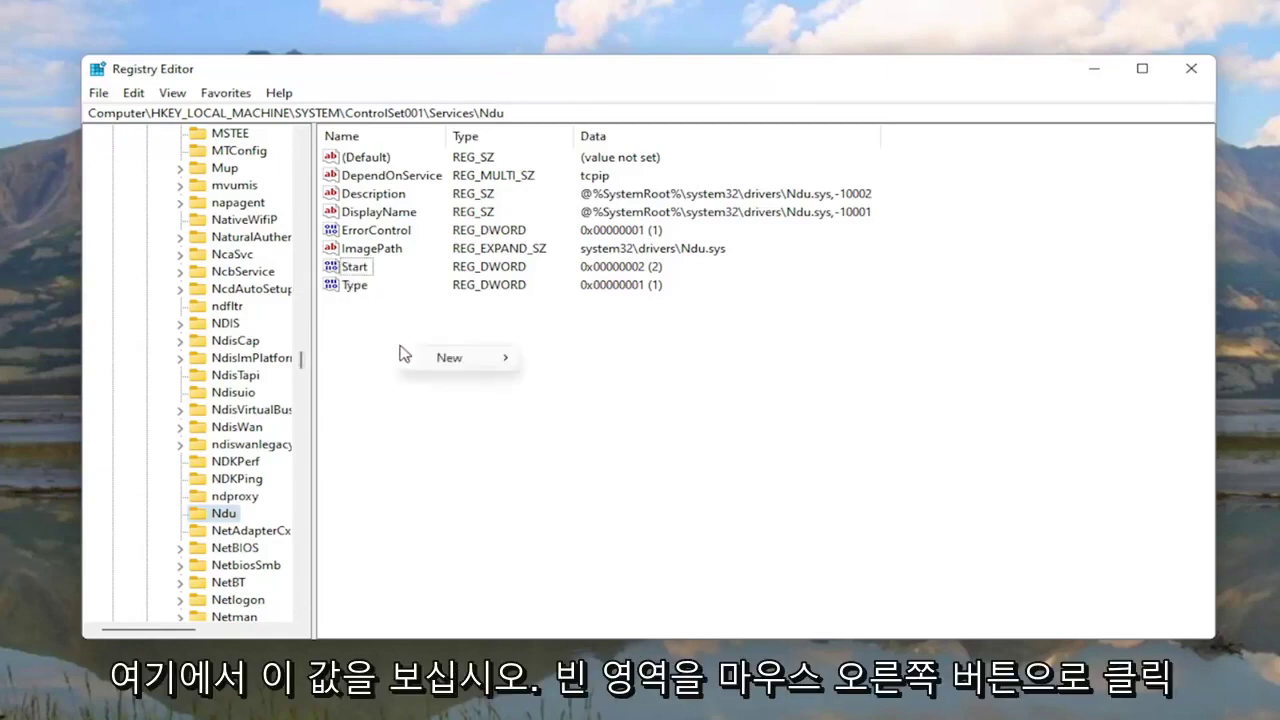
mouse_move(458, 366)
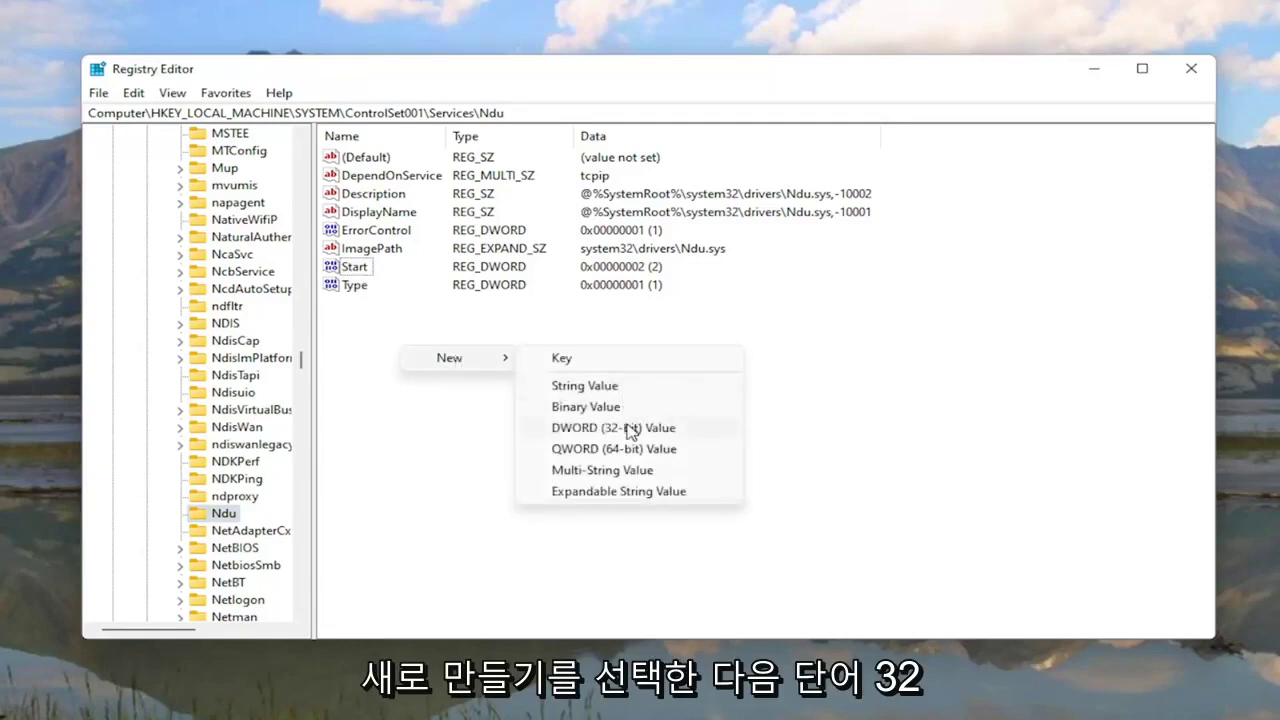
click(345, 370)
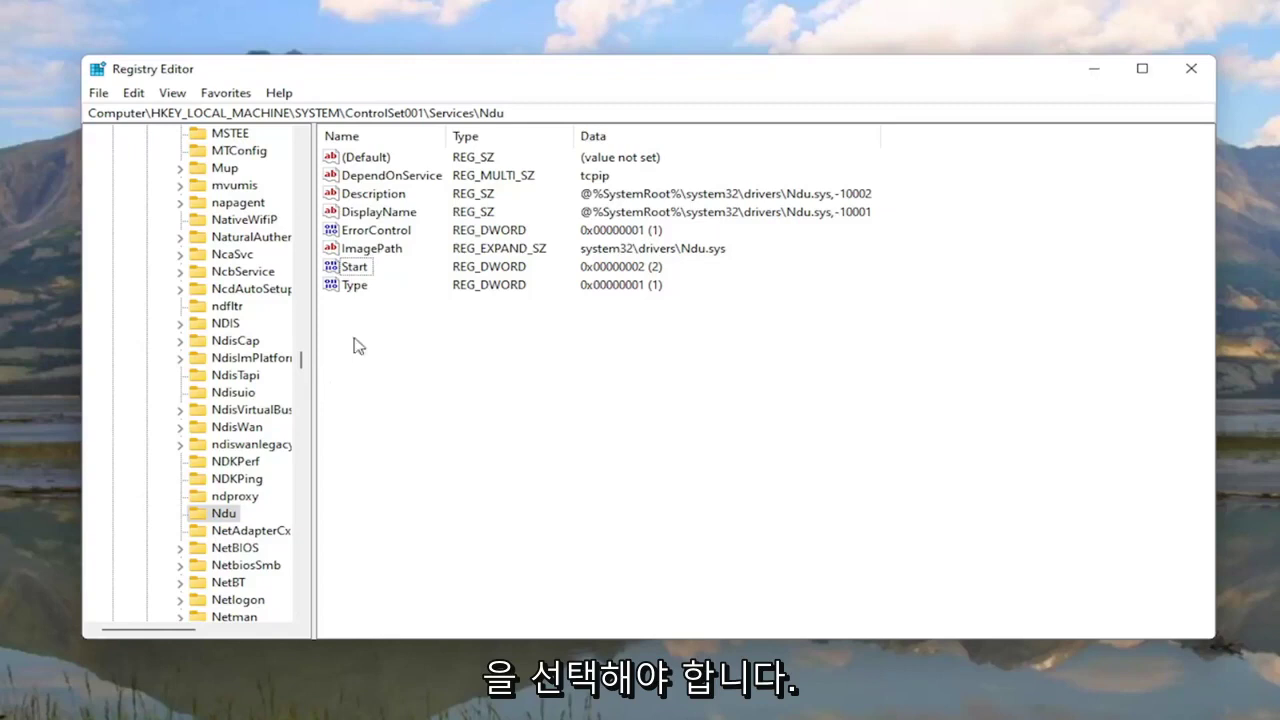
Set the value data of the Ndu key's Start DWORD to 4 in hexadecimal.
double_click(355, 267)
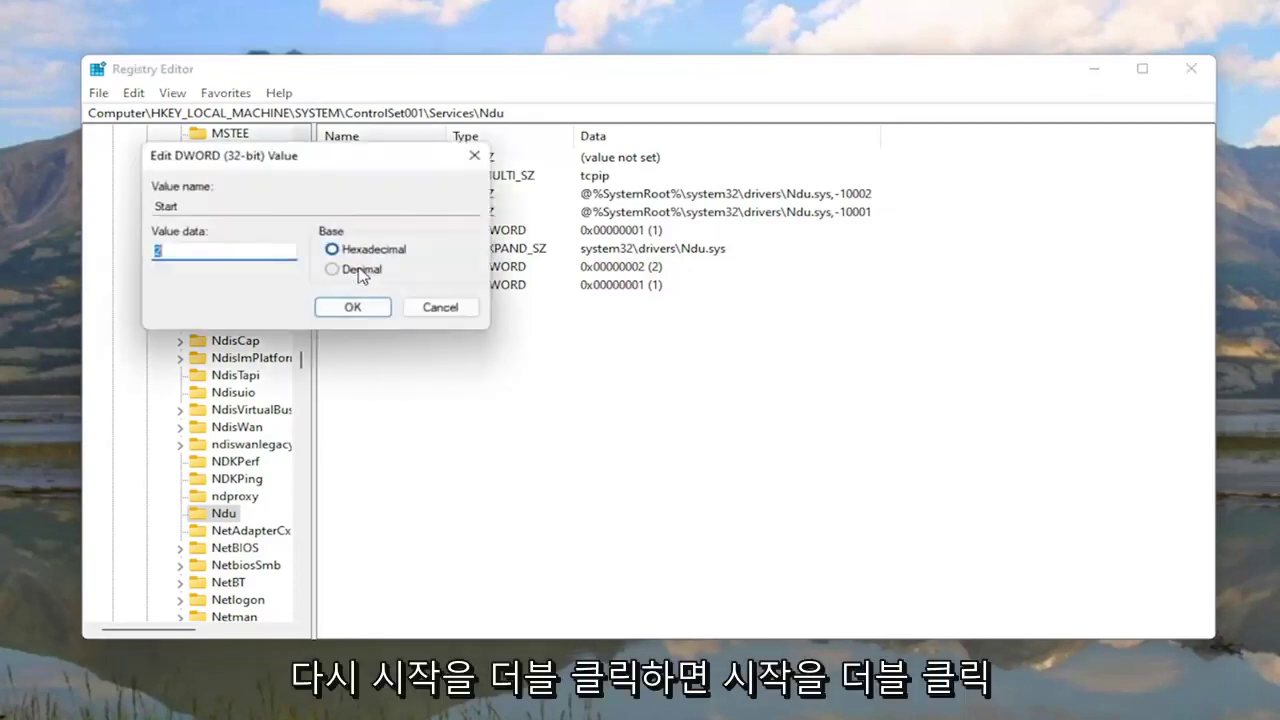
drag(360, 170, 658, 250)
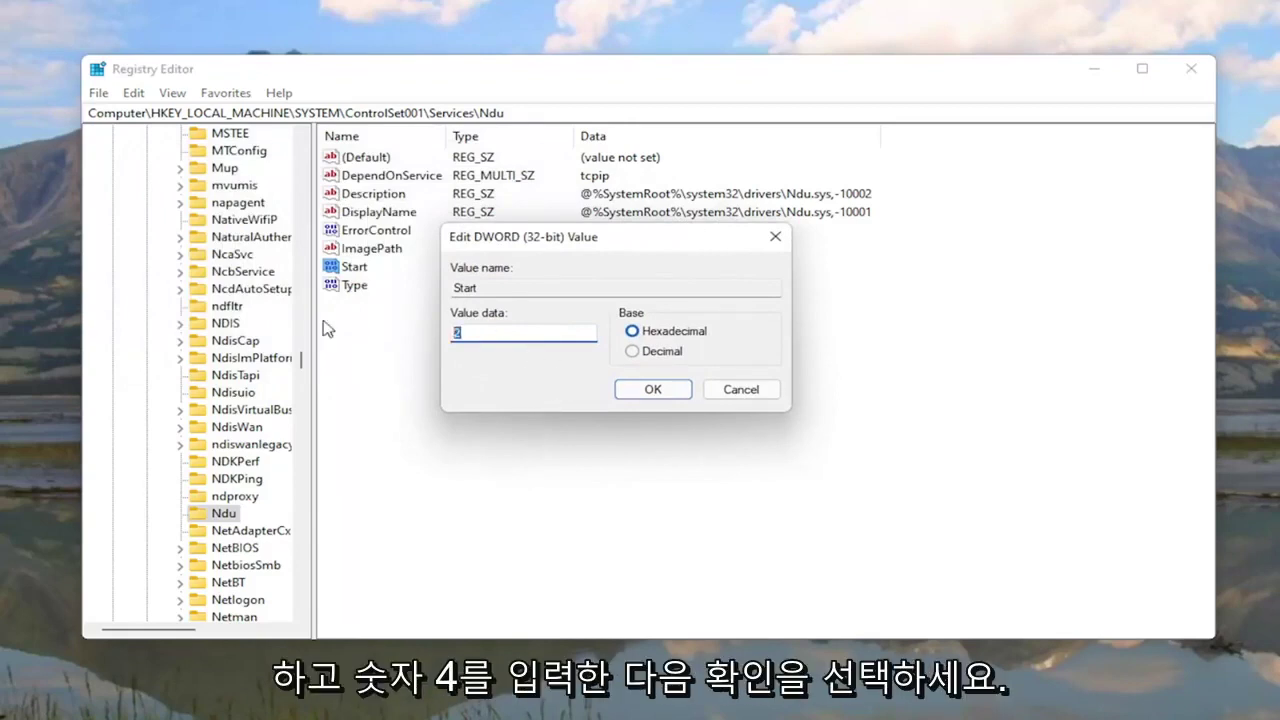
text(4)
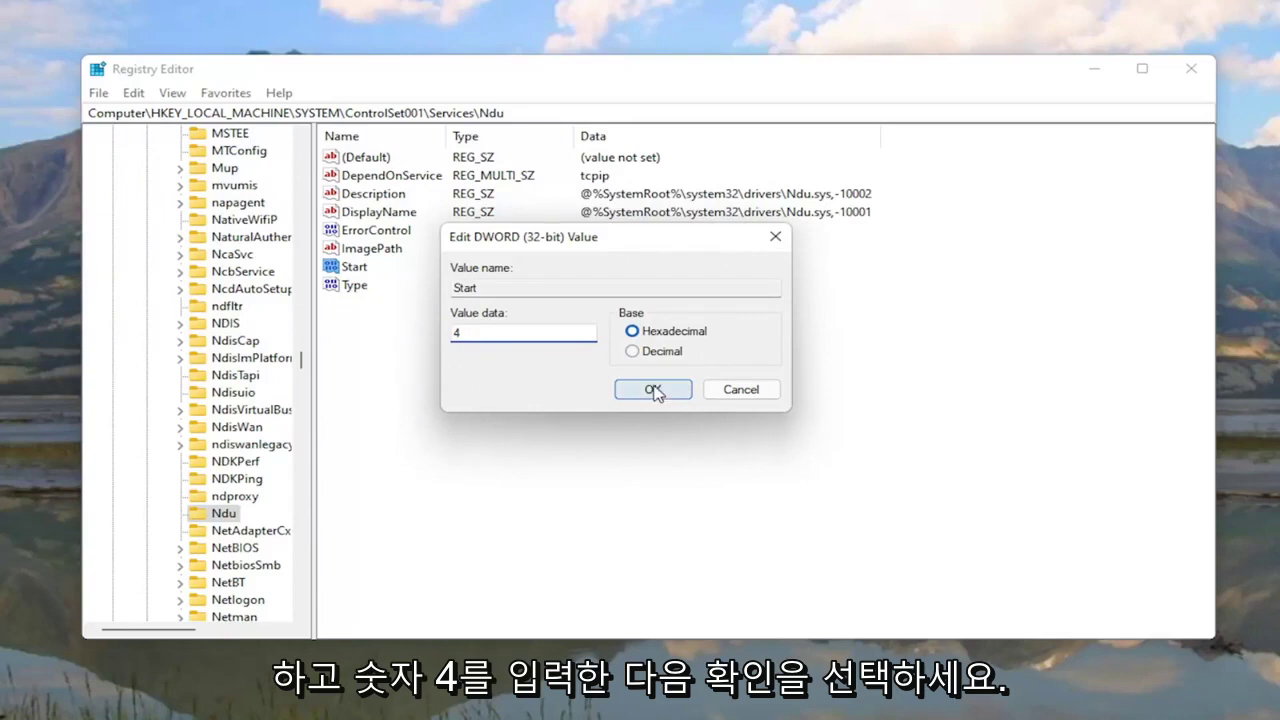
click(653, 390)
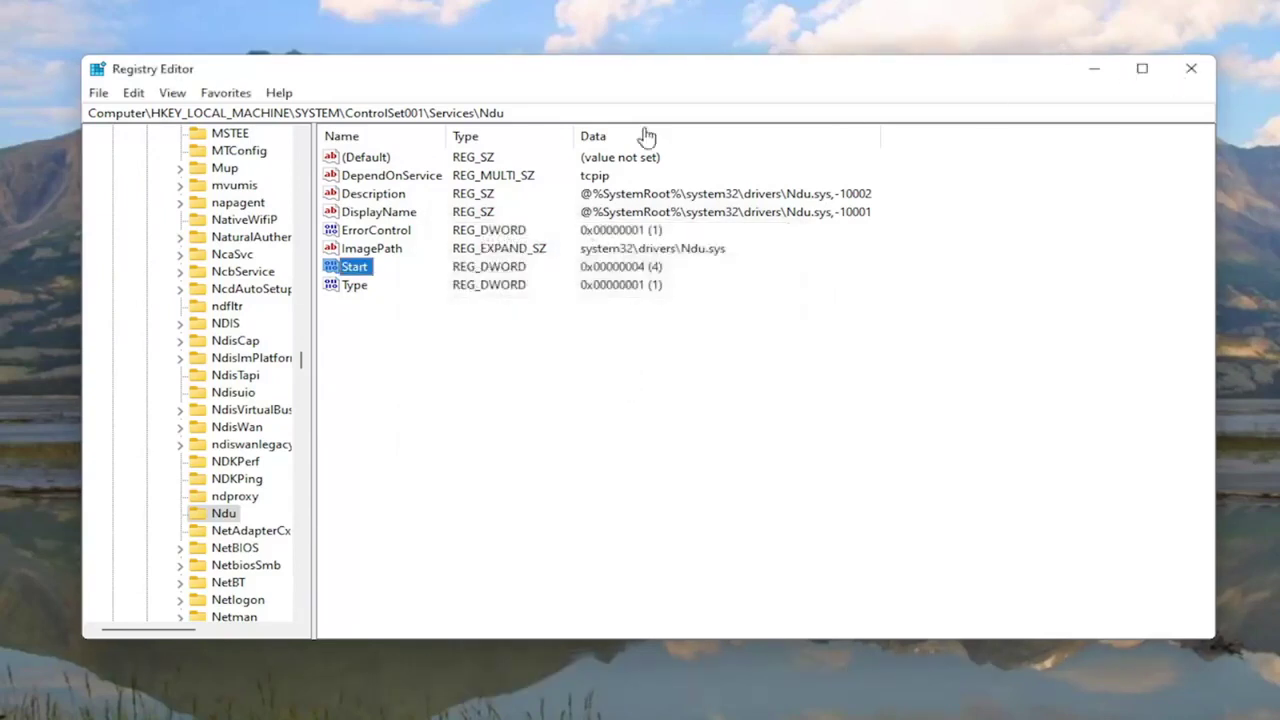
Collapse the expanded registry branches back to the root hives and close Registry Editor.
scroll(297, 362, up, 20)
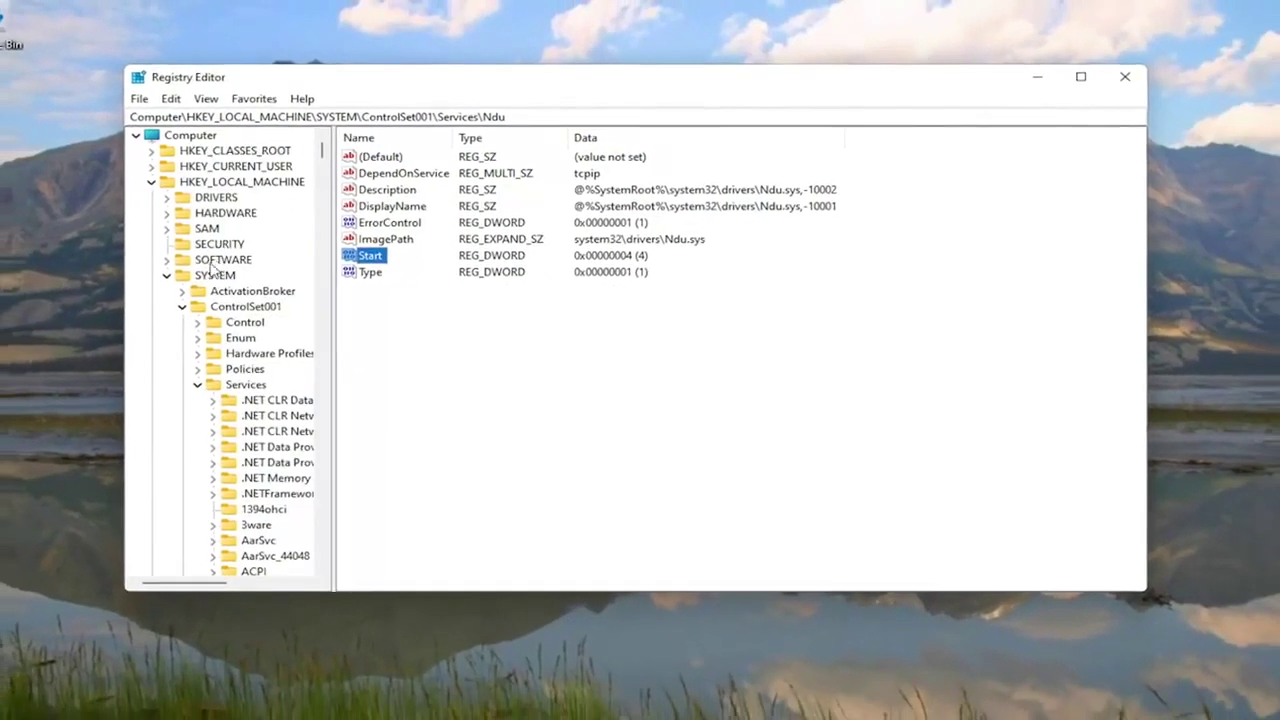
click(197, 384)
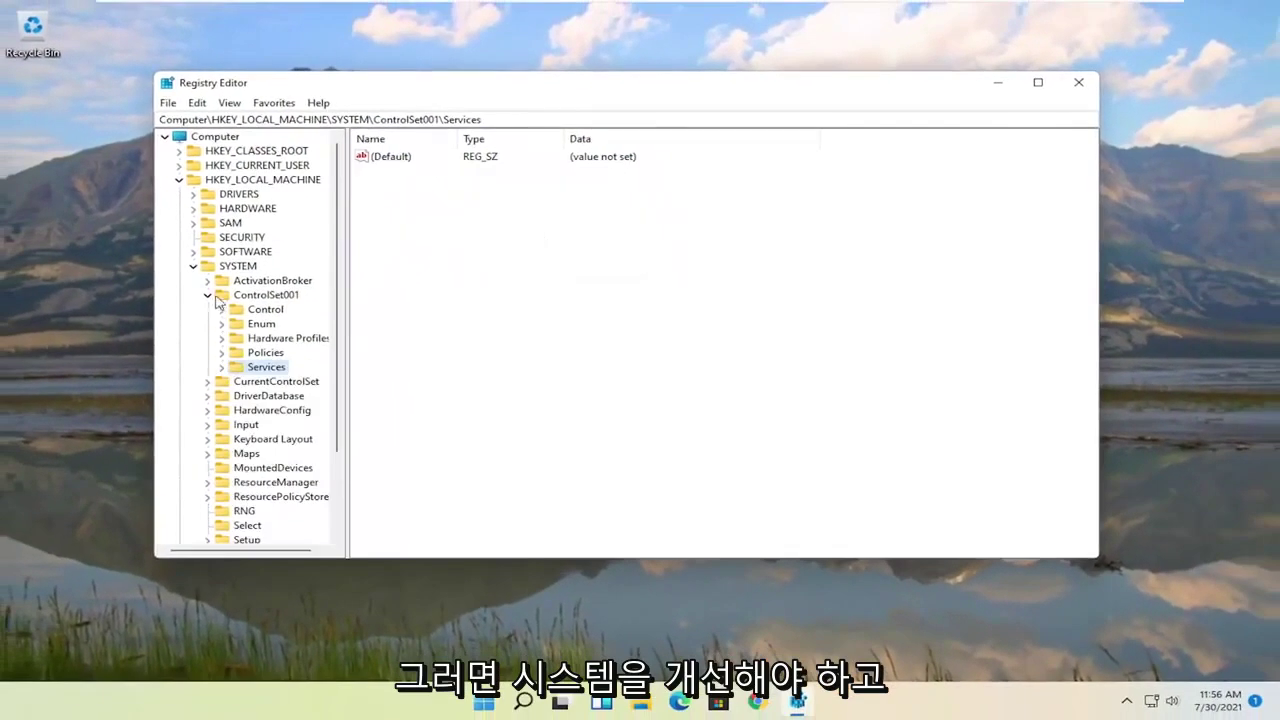
click(182, 306)
click(166, 275)
click(179, 180)
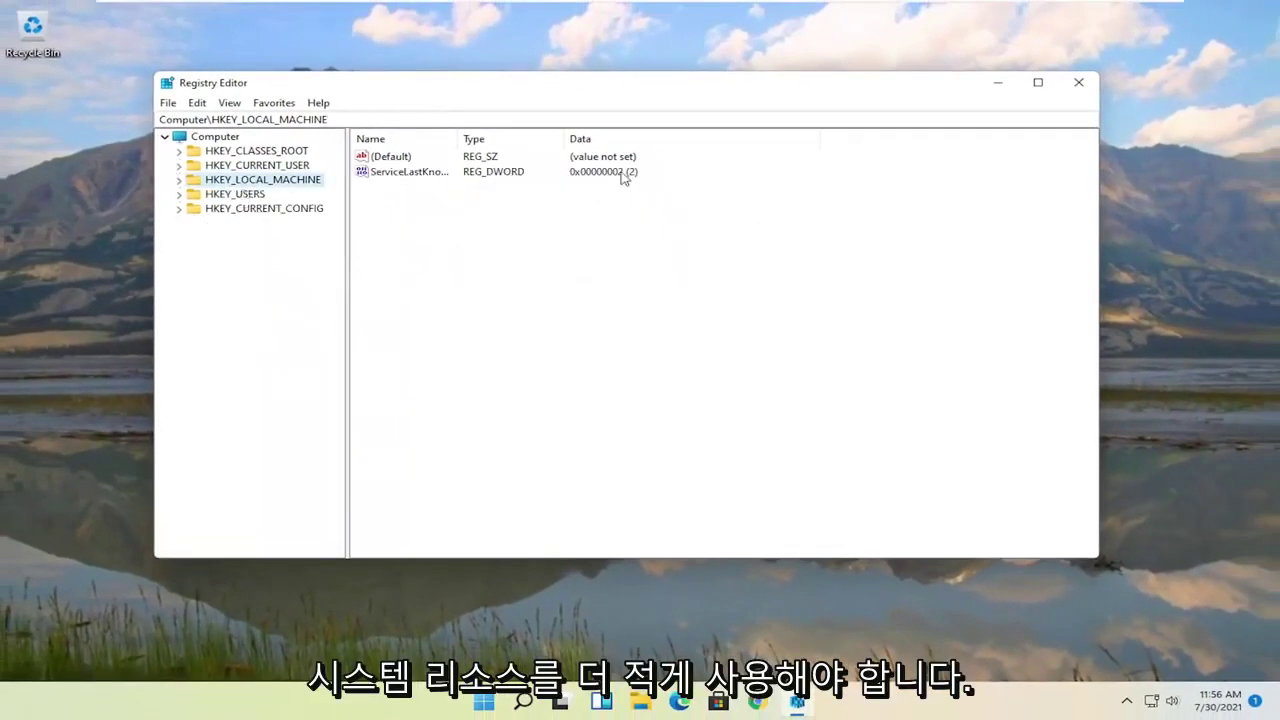
click(1080, 85)
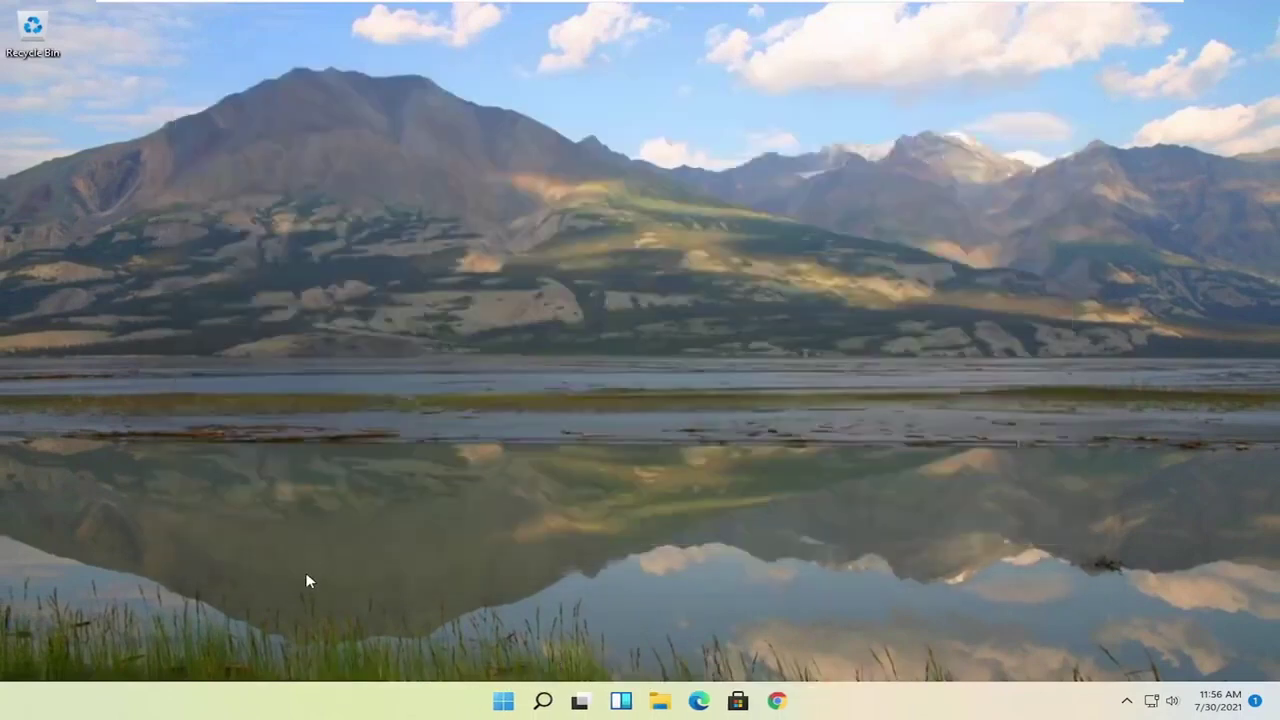
Search Windows for "services" and open the Services app.
click(535, 706)
text(serv)
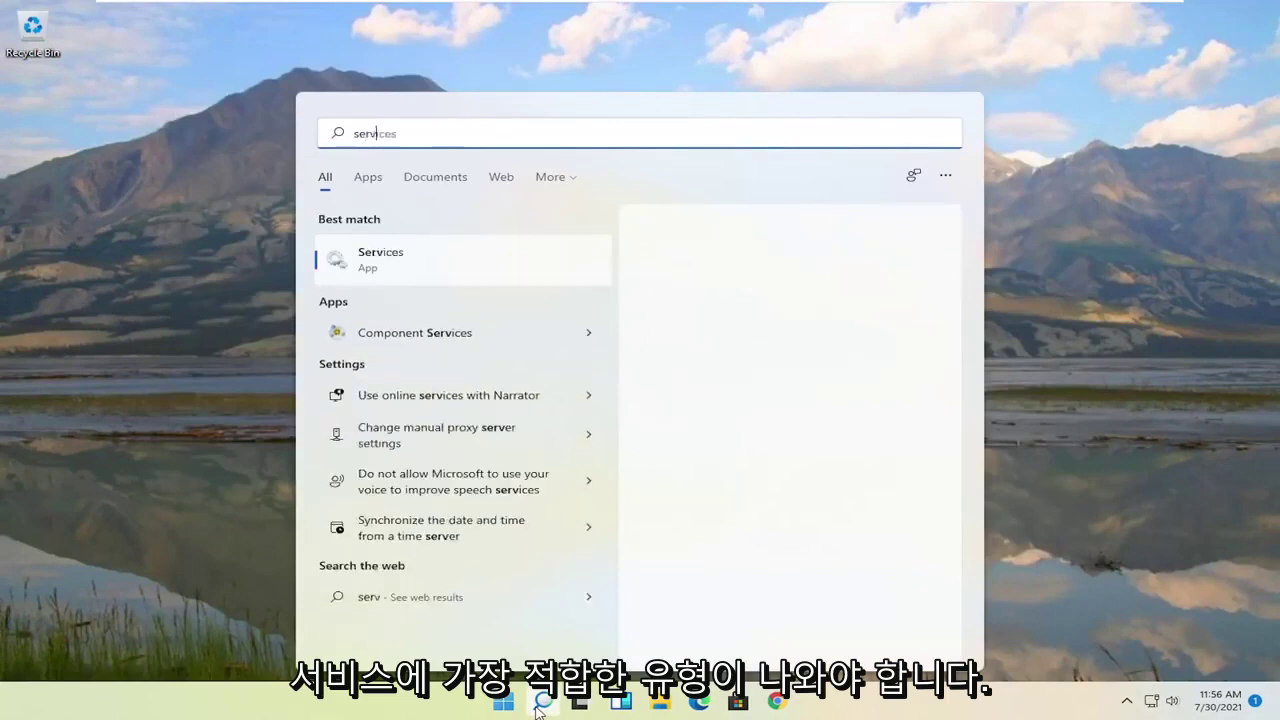
text(ices)
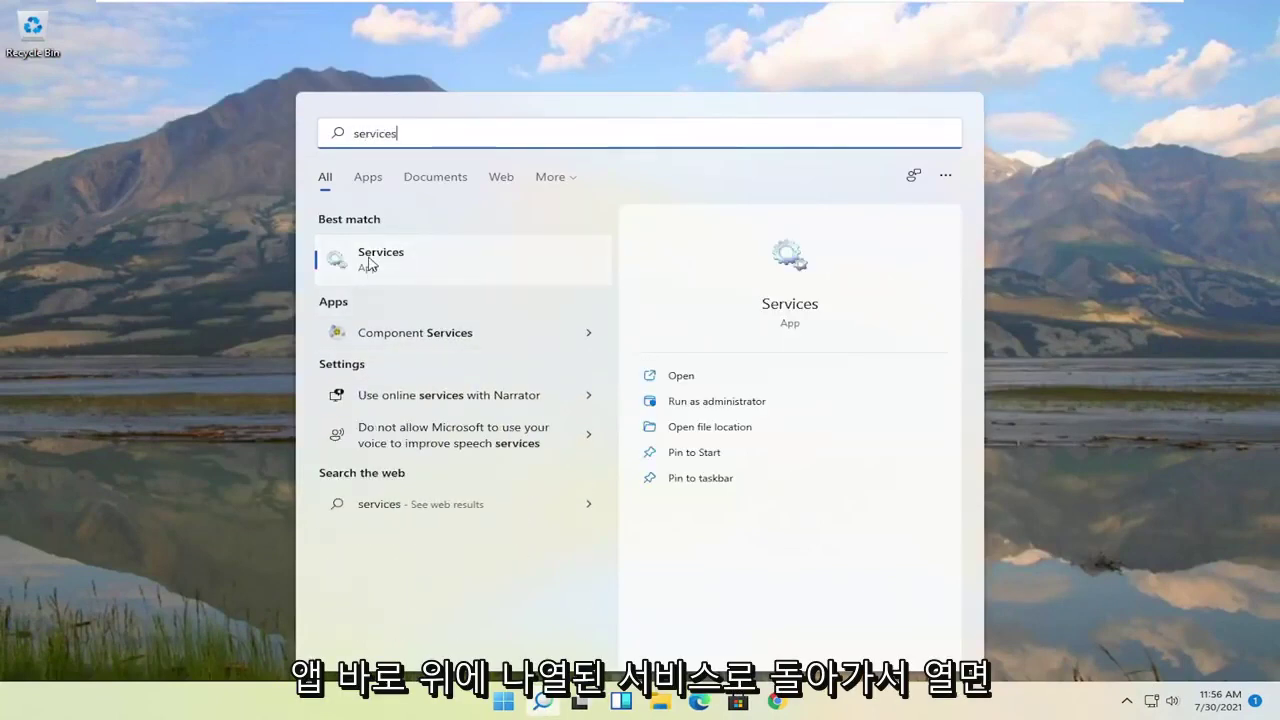
click(369, 263)
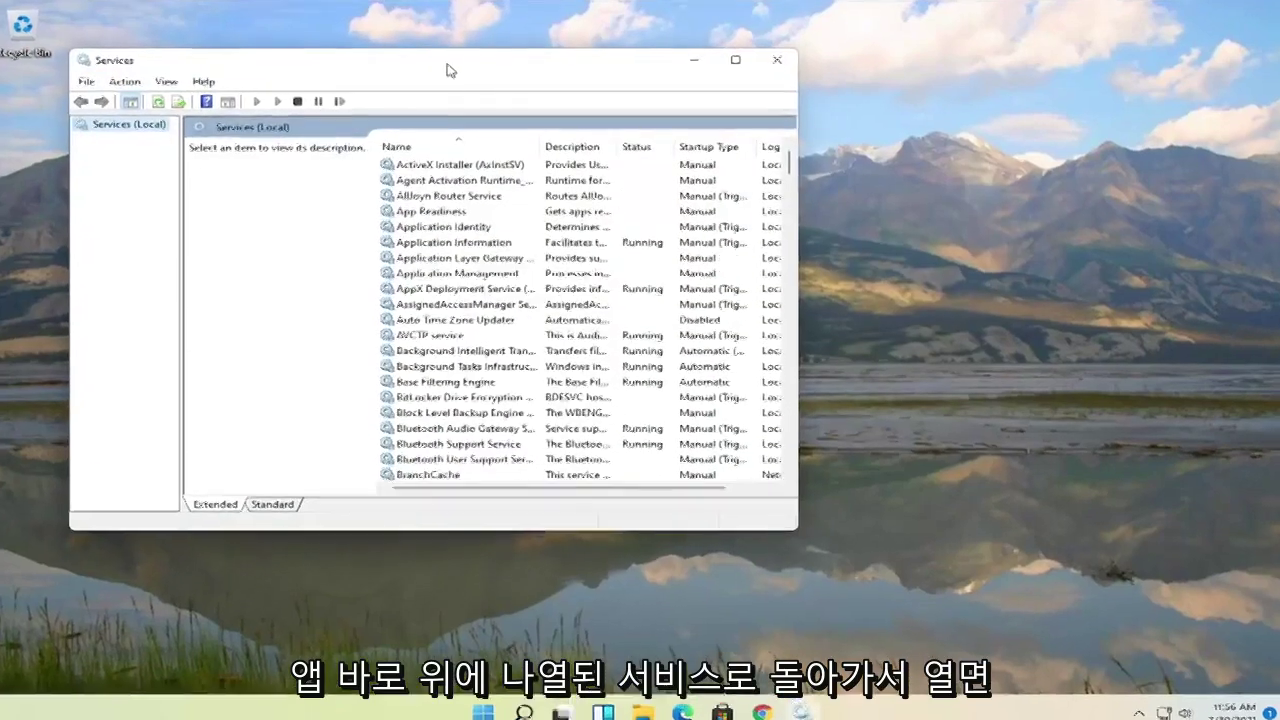
Locate the SysMain service in the list of local services and select it.
scroll(736, 390, down, 20)
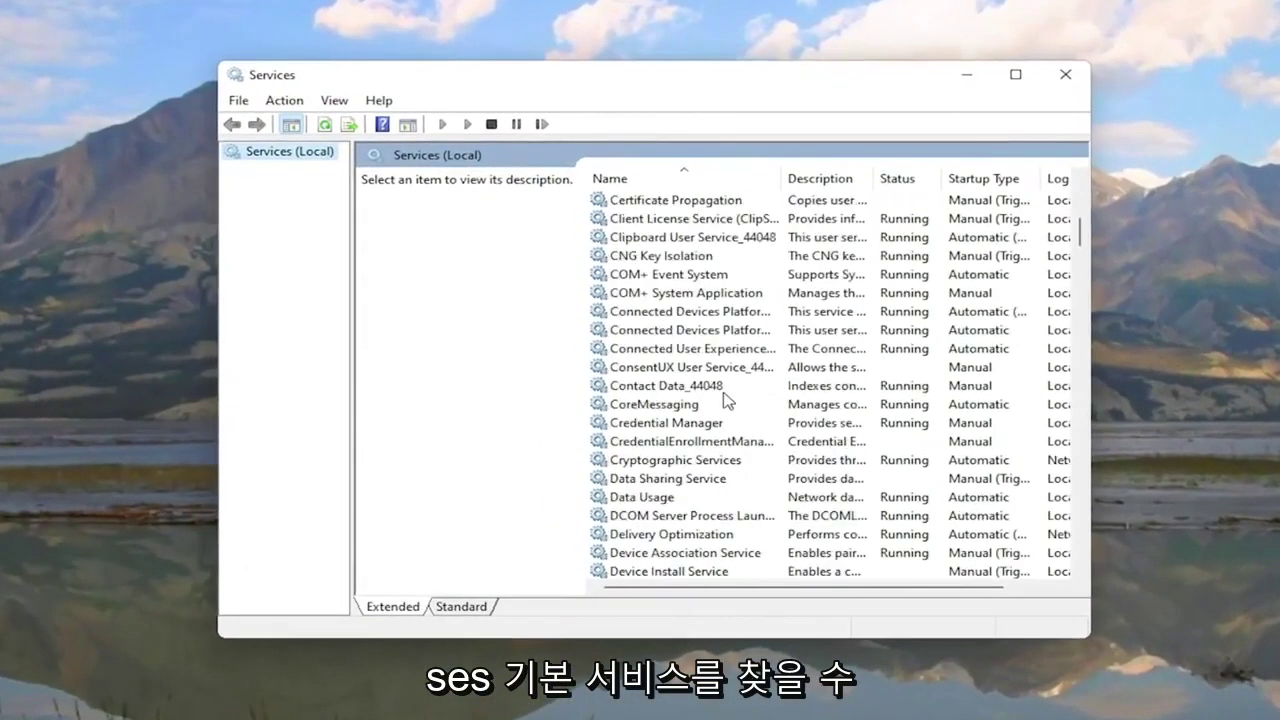
scroll(727, 398, down, 15)
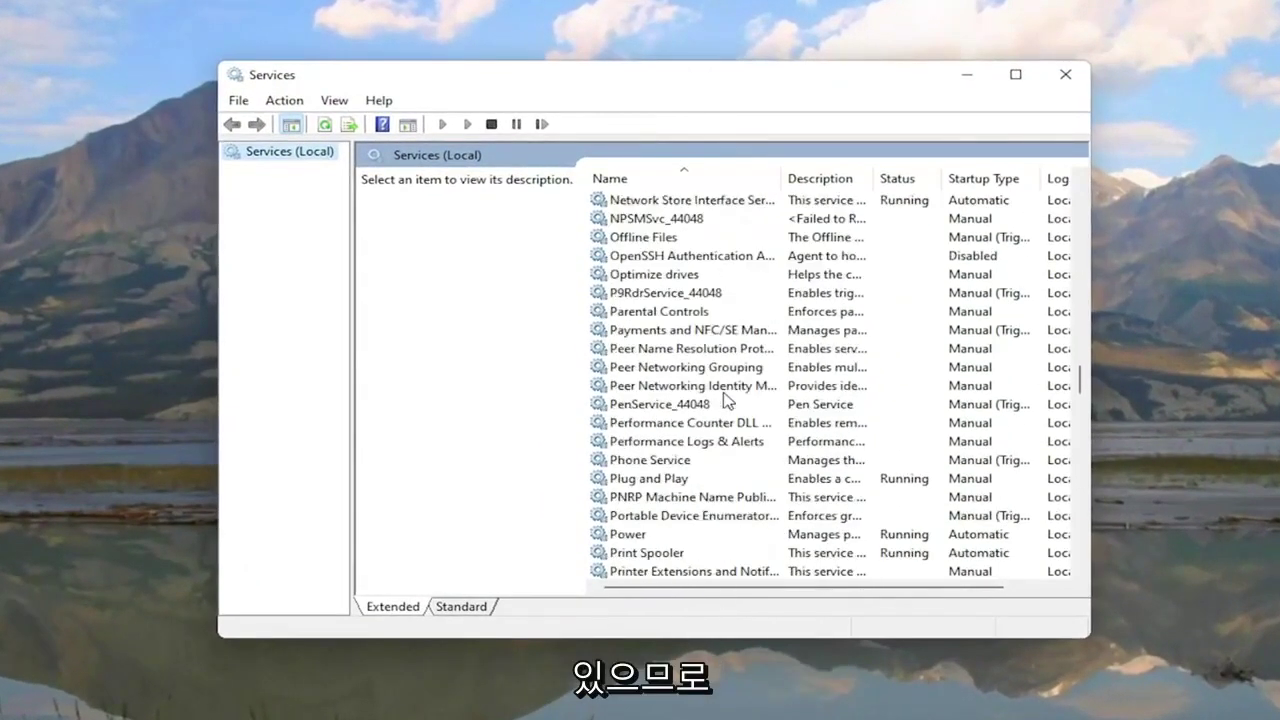
scroll(727, 398, down, 10)
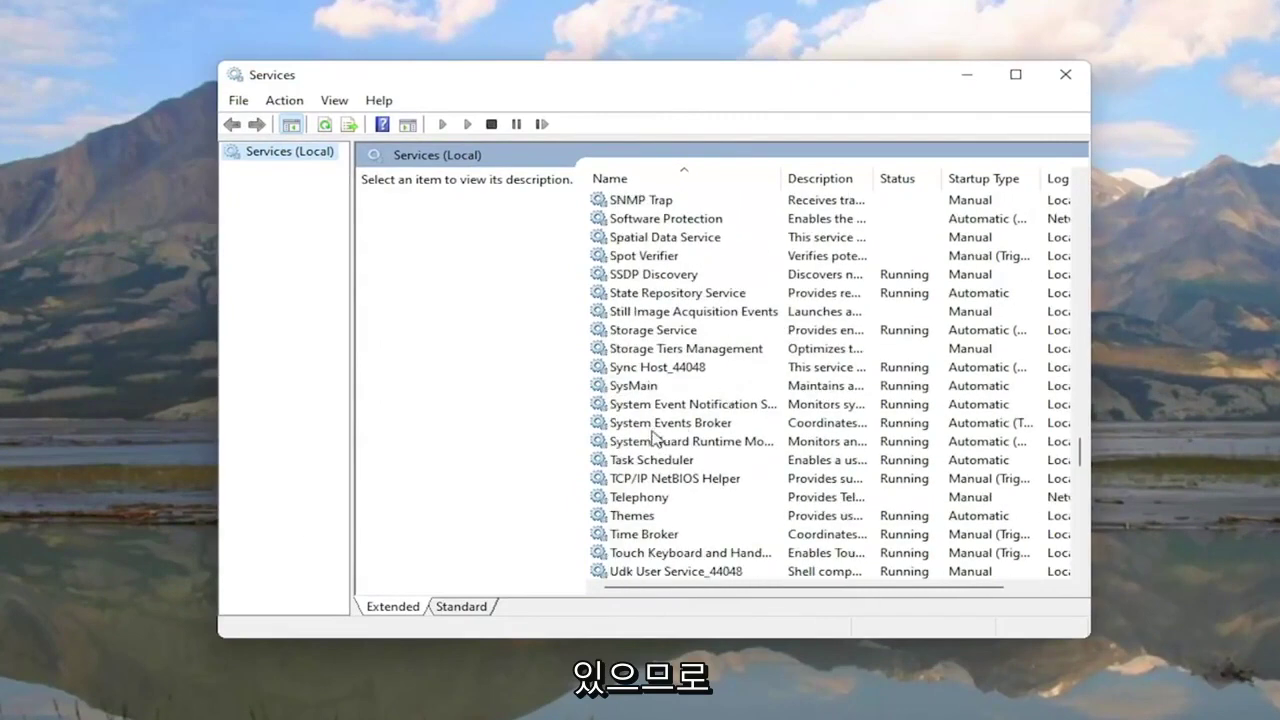
click(620, 388)
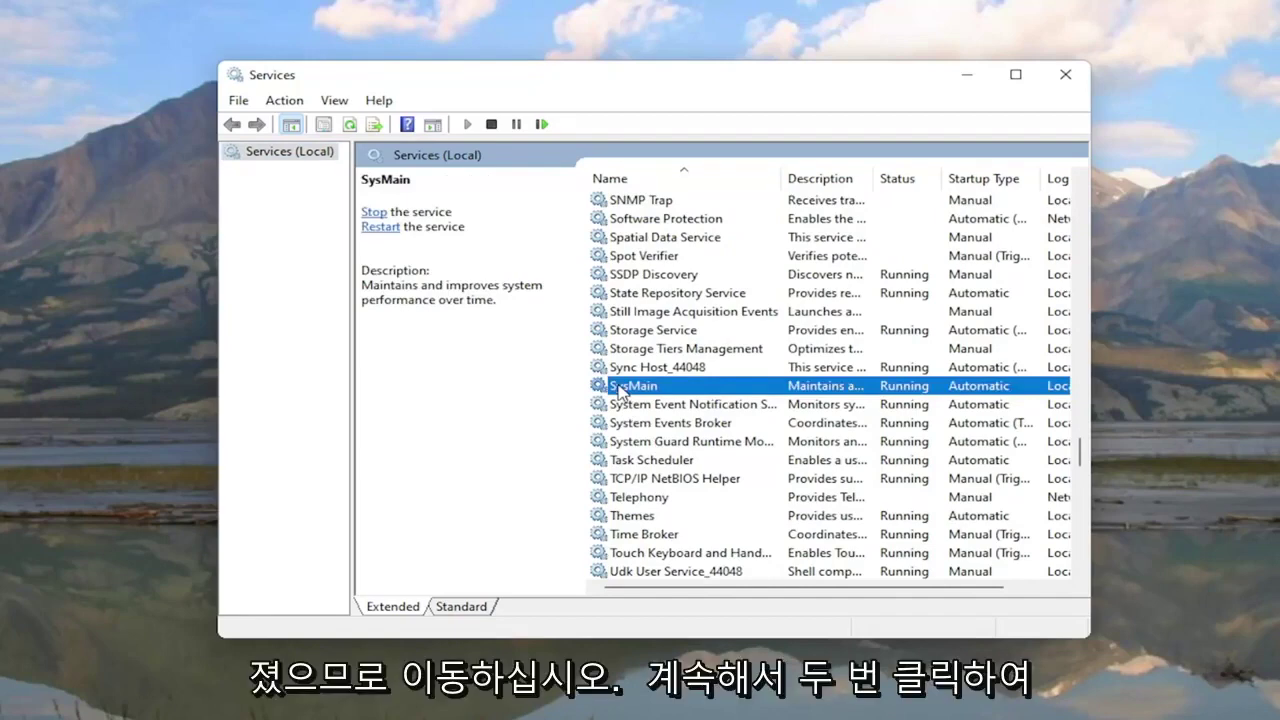
Set the SysMain service's startup type to Disabled, stop the service, apply the changes and close Services.
double_click(620, 388)
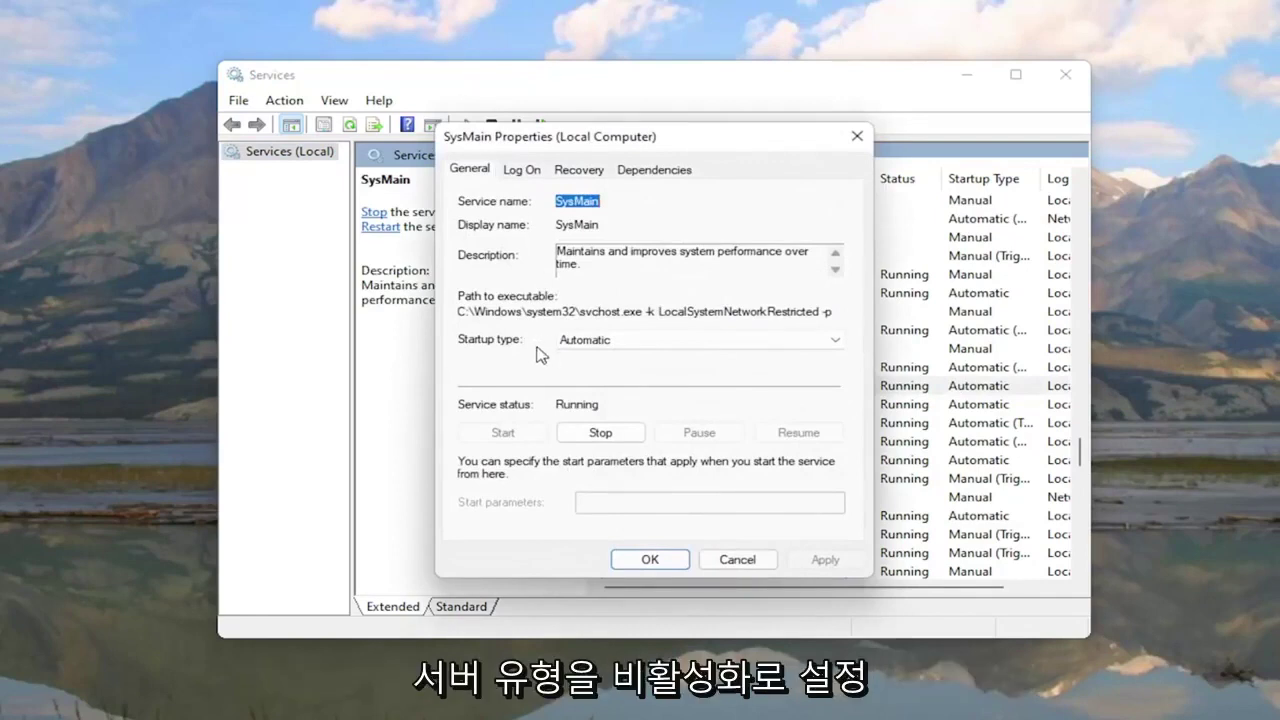
click(585, 340)
click(587, 401)
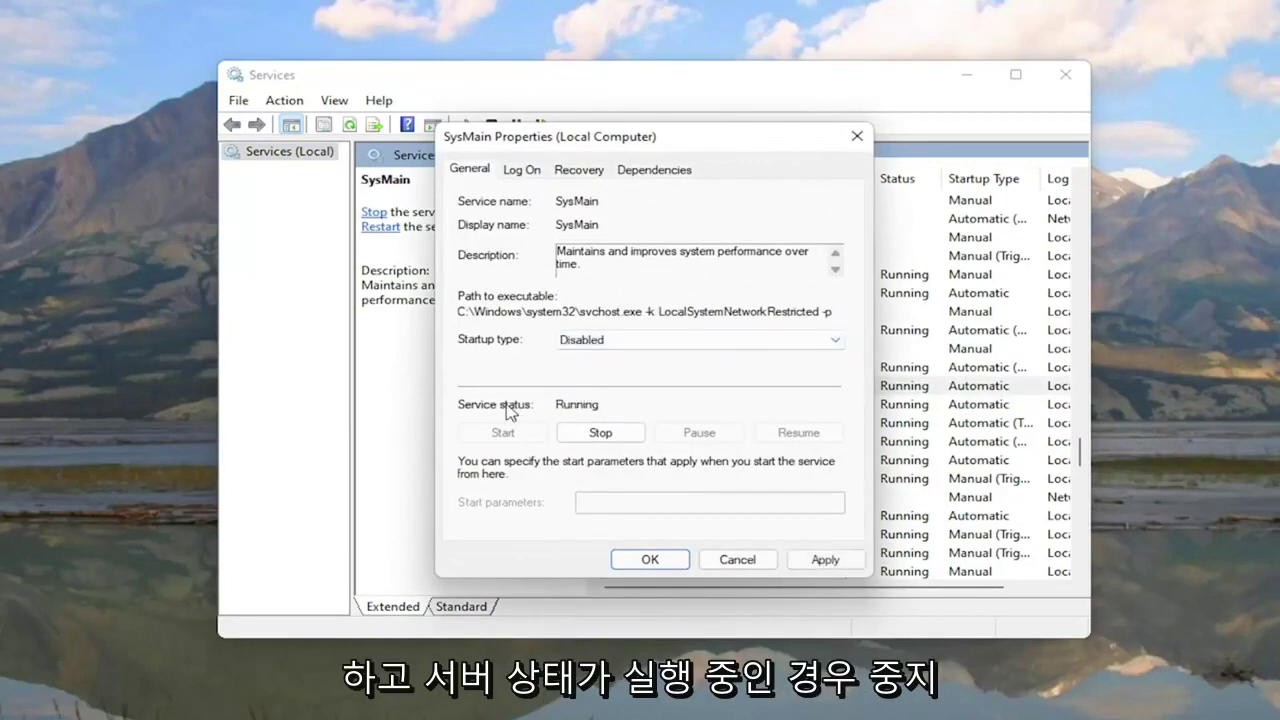
click(598, 430)
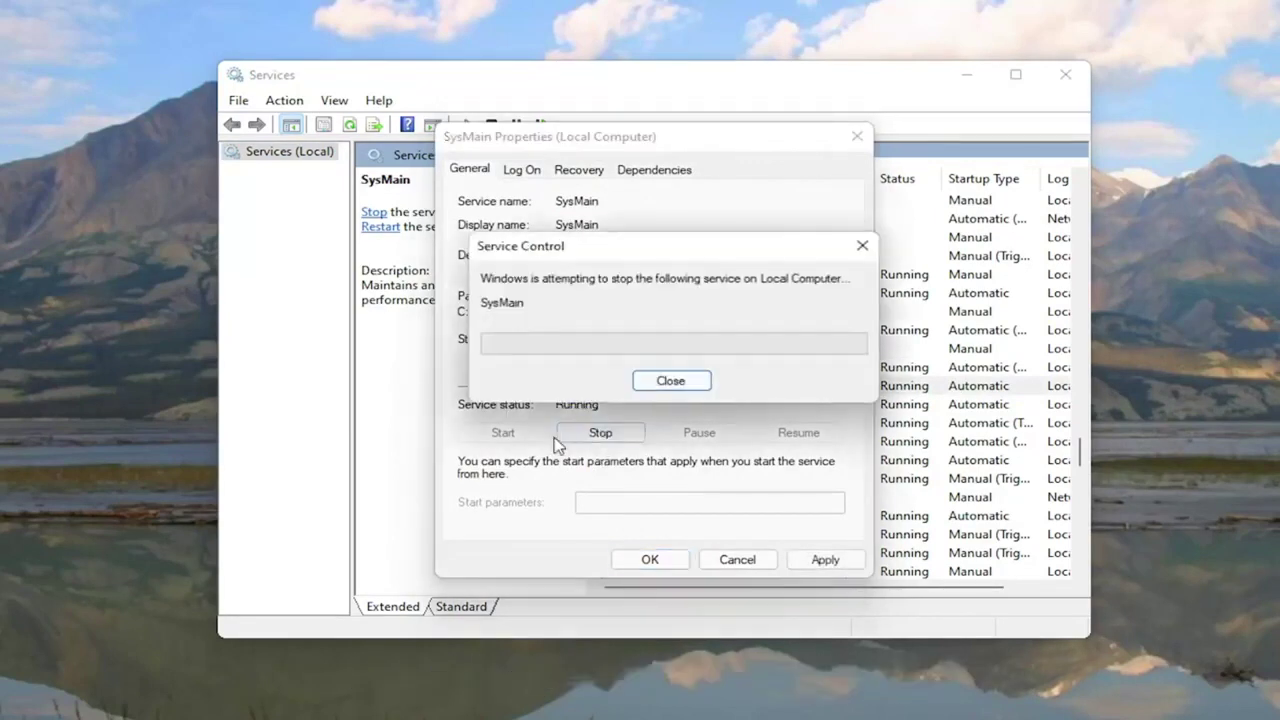
click(825, 559)
click(662, 560)
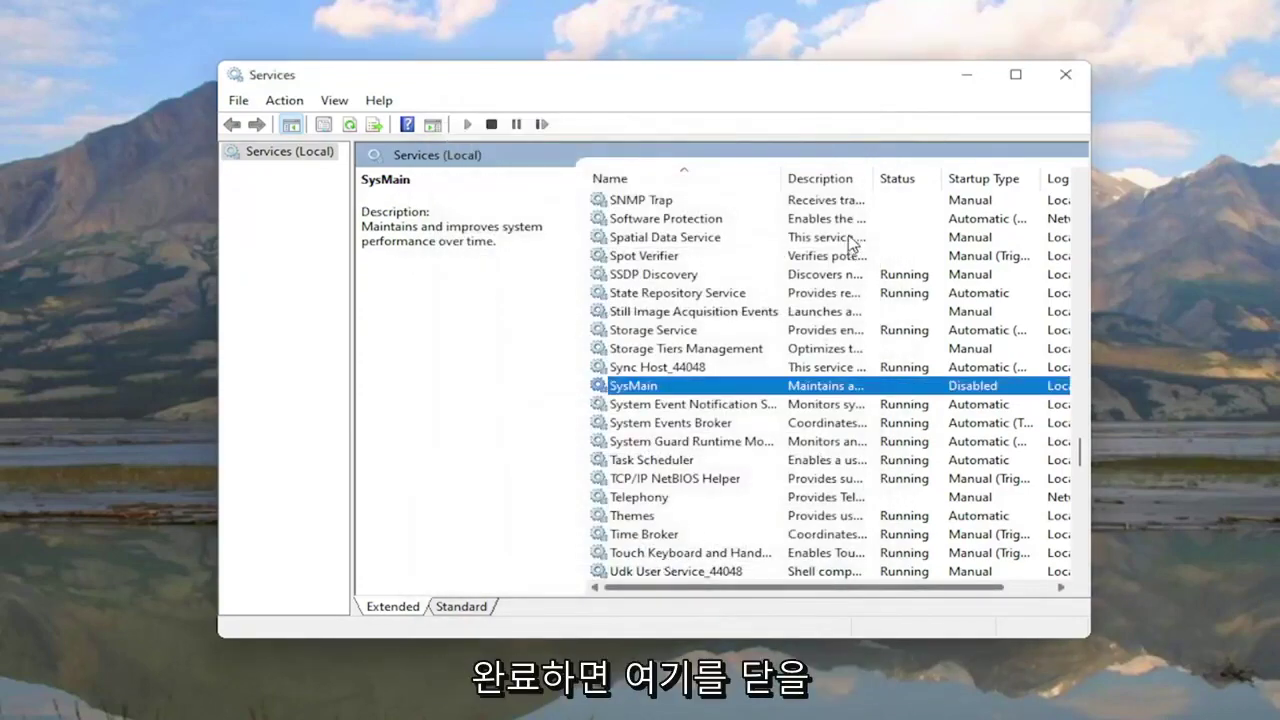
click(1065, 74)
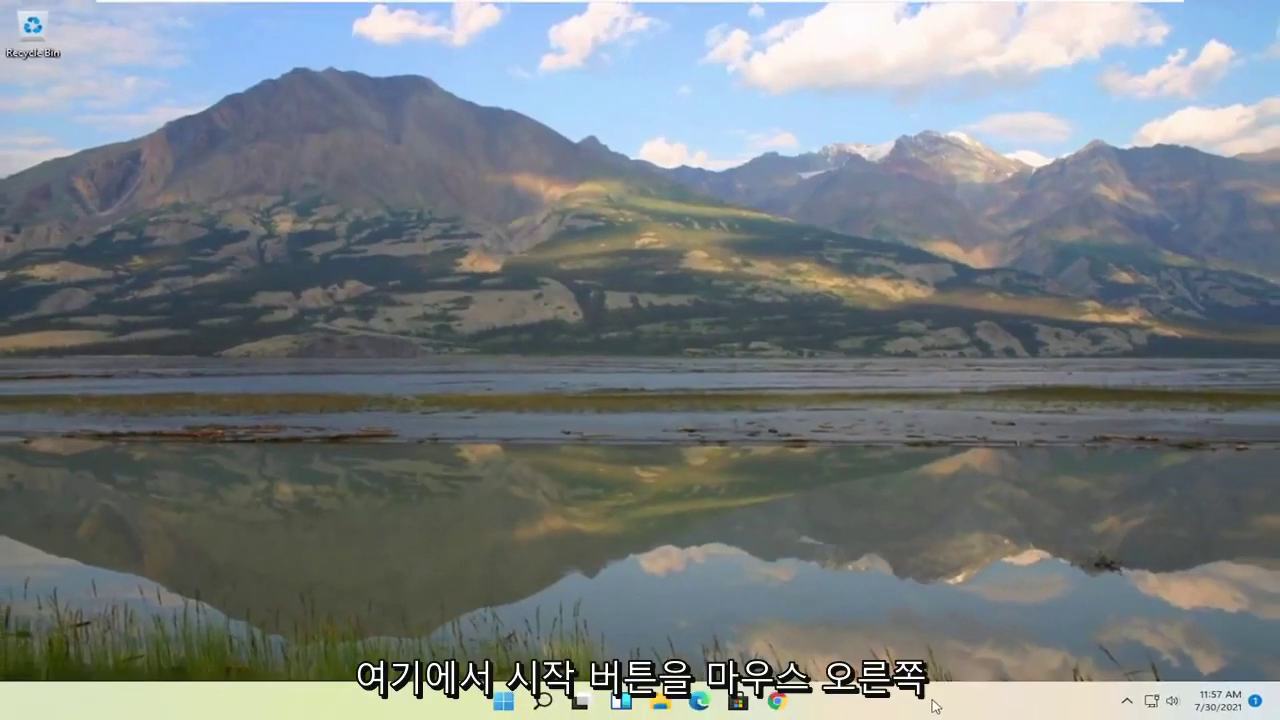
Open Task Manager, review which programs are enabled at startup and their startup impact, and close it.
right_click(506, 703)
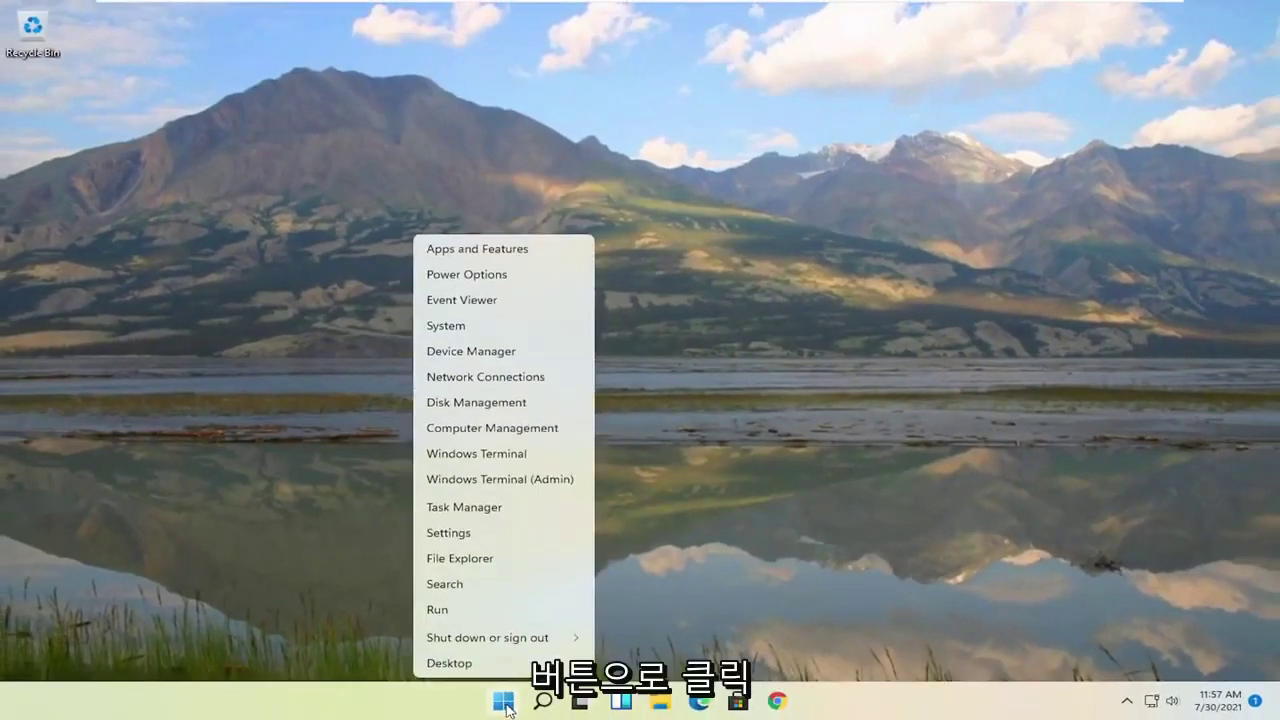
click(455, 507)
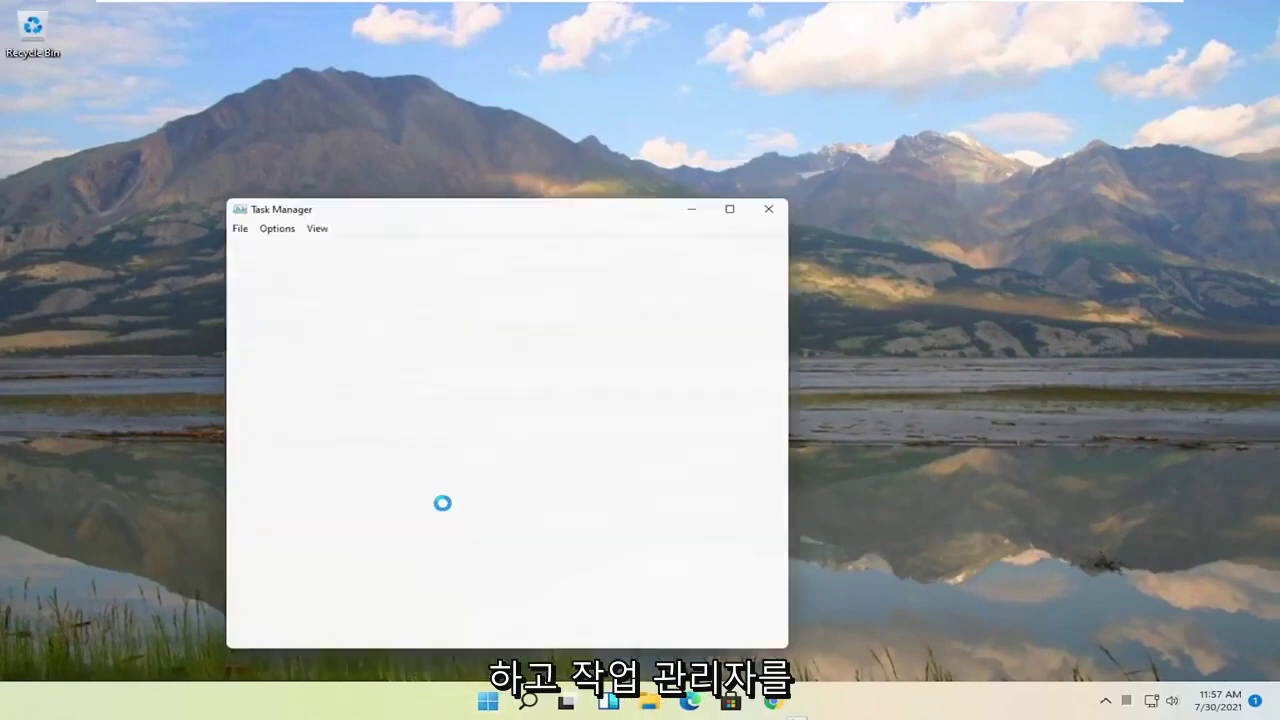
drag(514, 196, 646, 78)
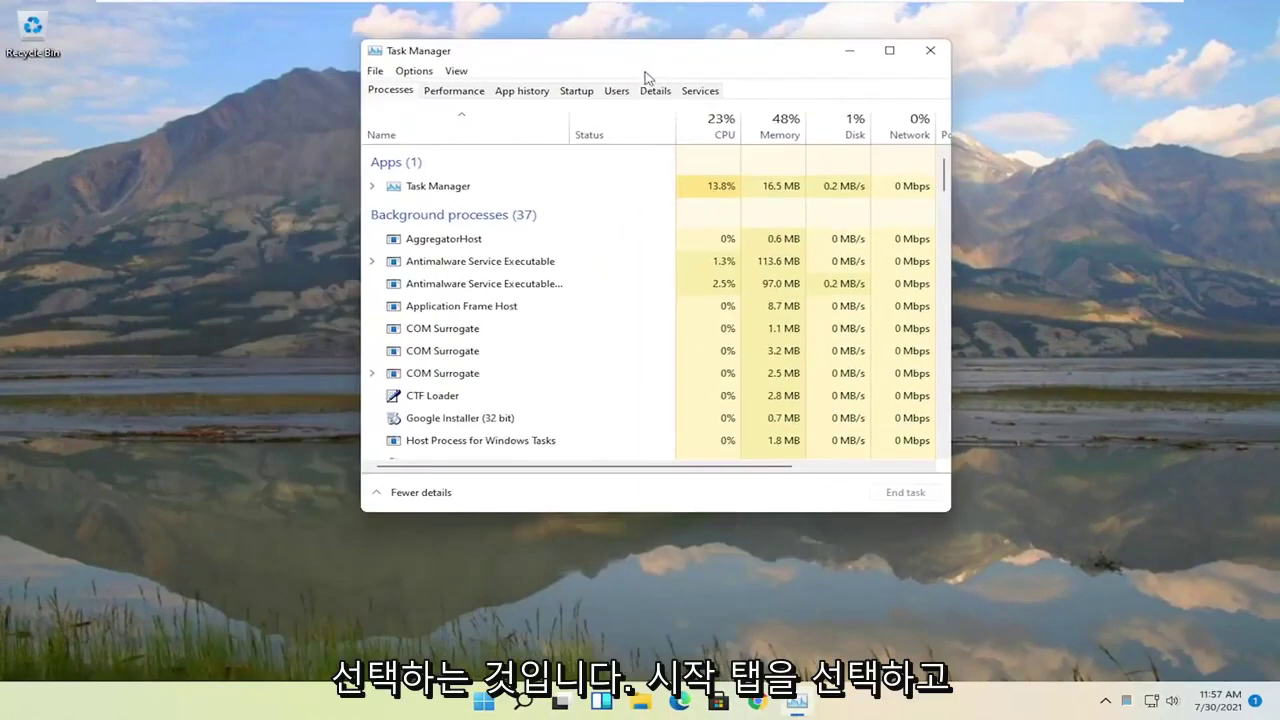
click(577, 94)
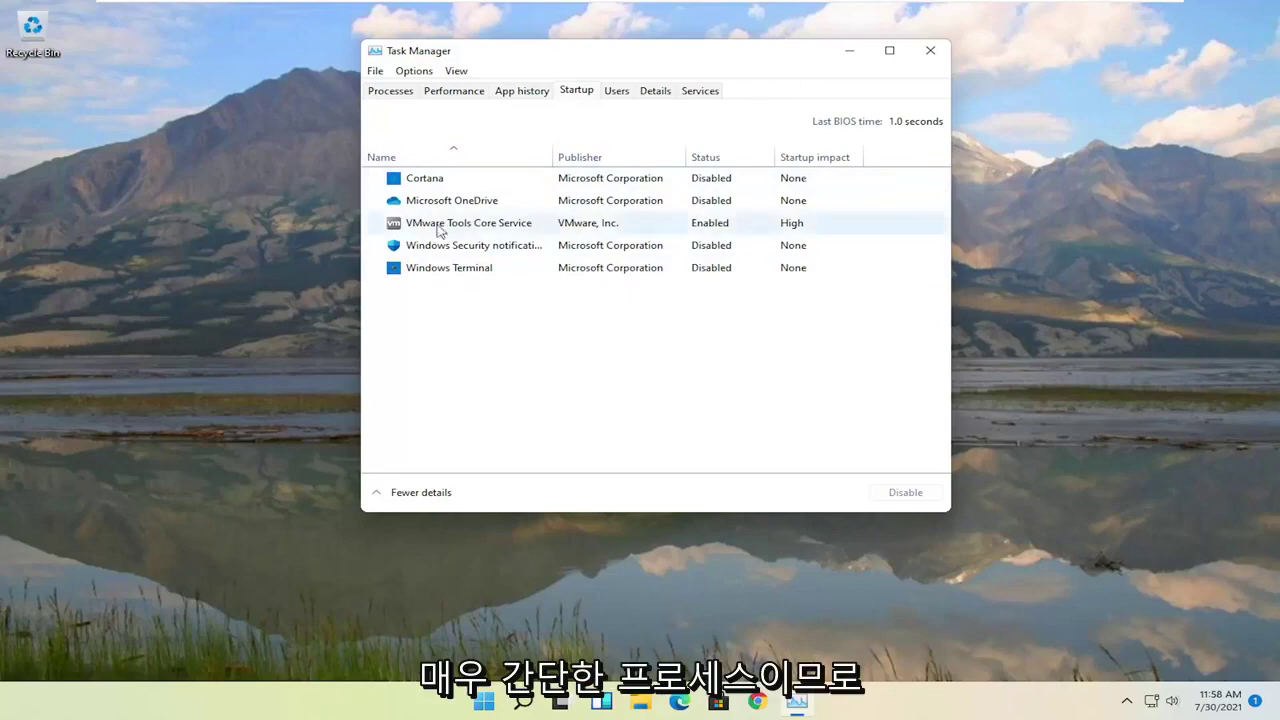
click(930, 50)
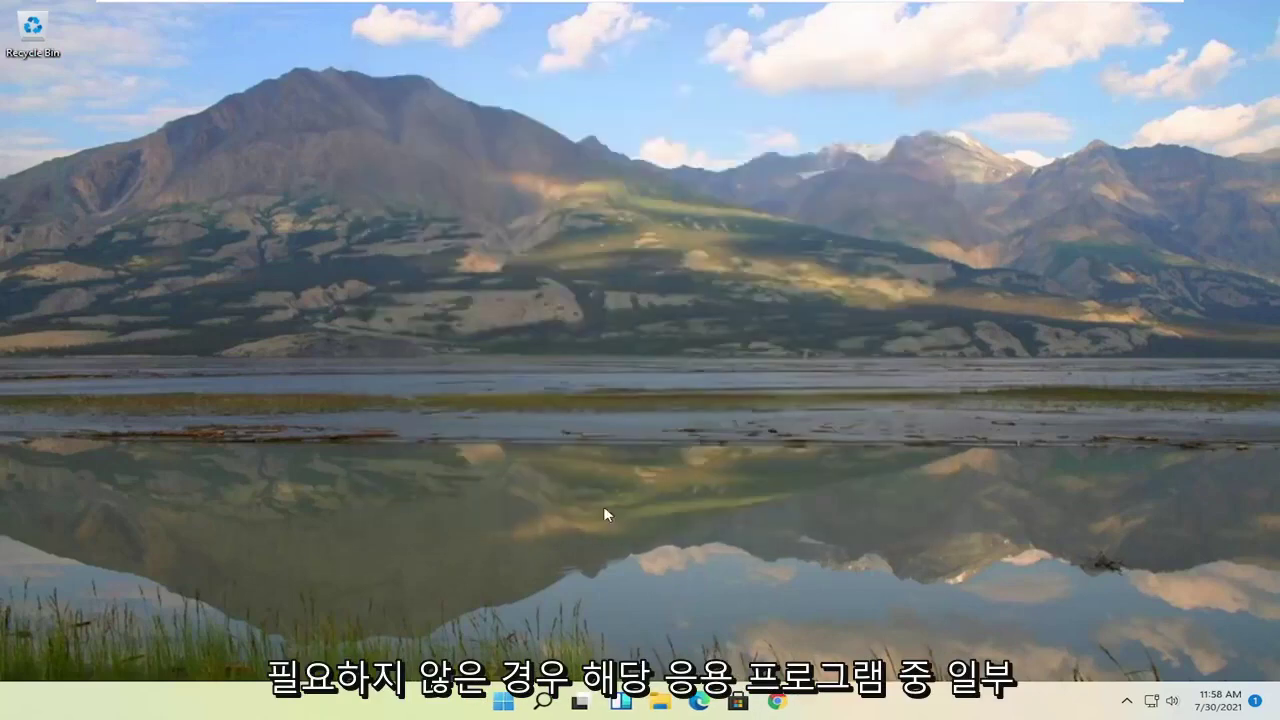
Search Windows for "apps and features", open the Apps & features settings and look through the installed apps.
click(543, 701)
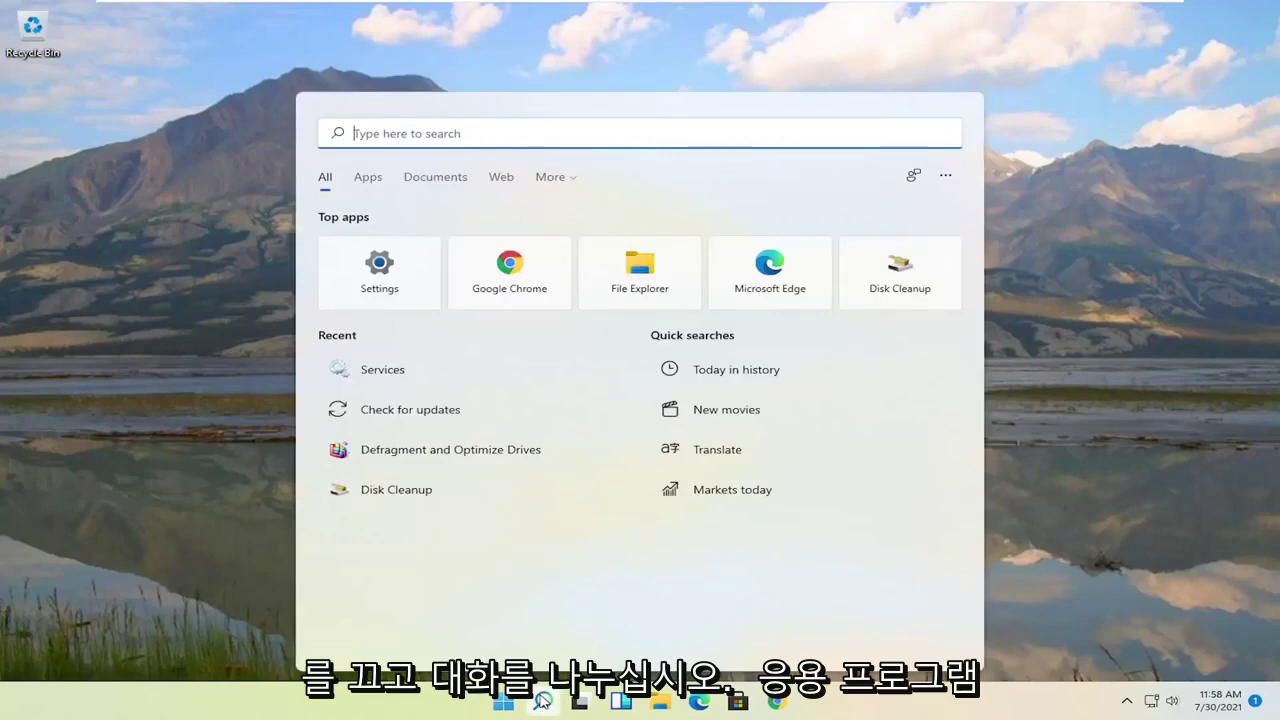
text(apps a)
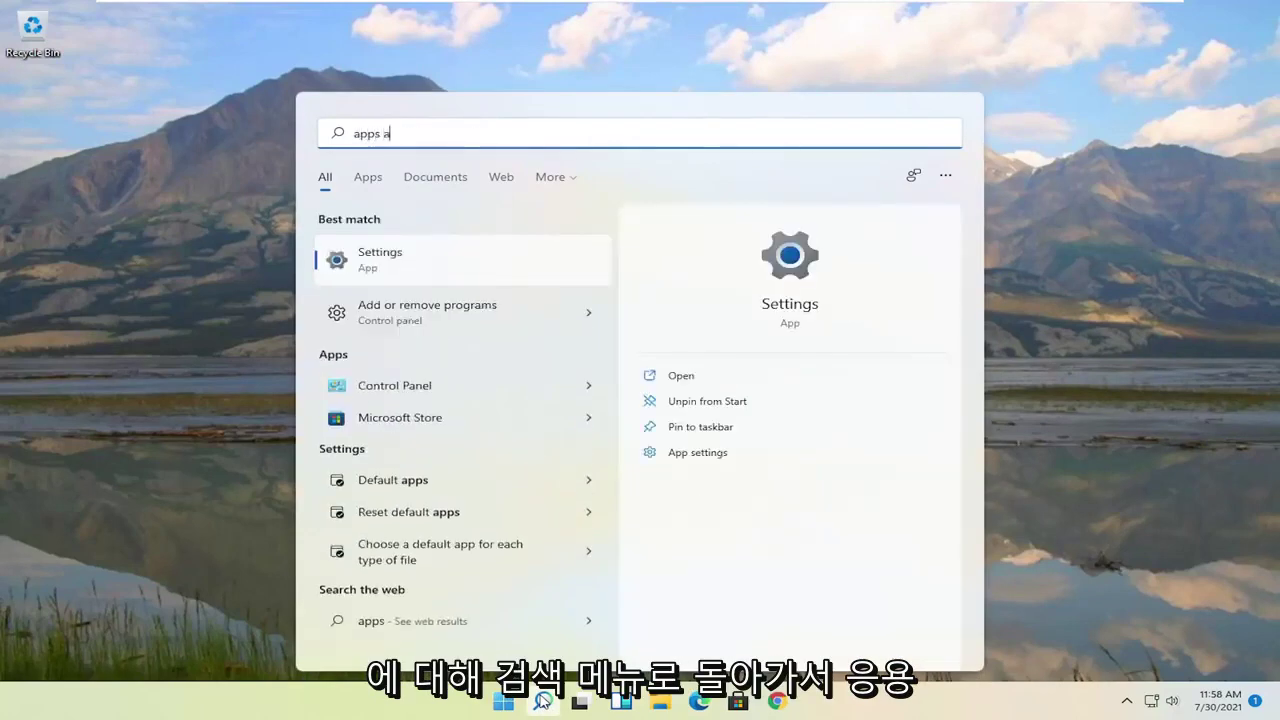
text(nd features)
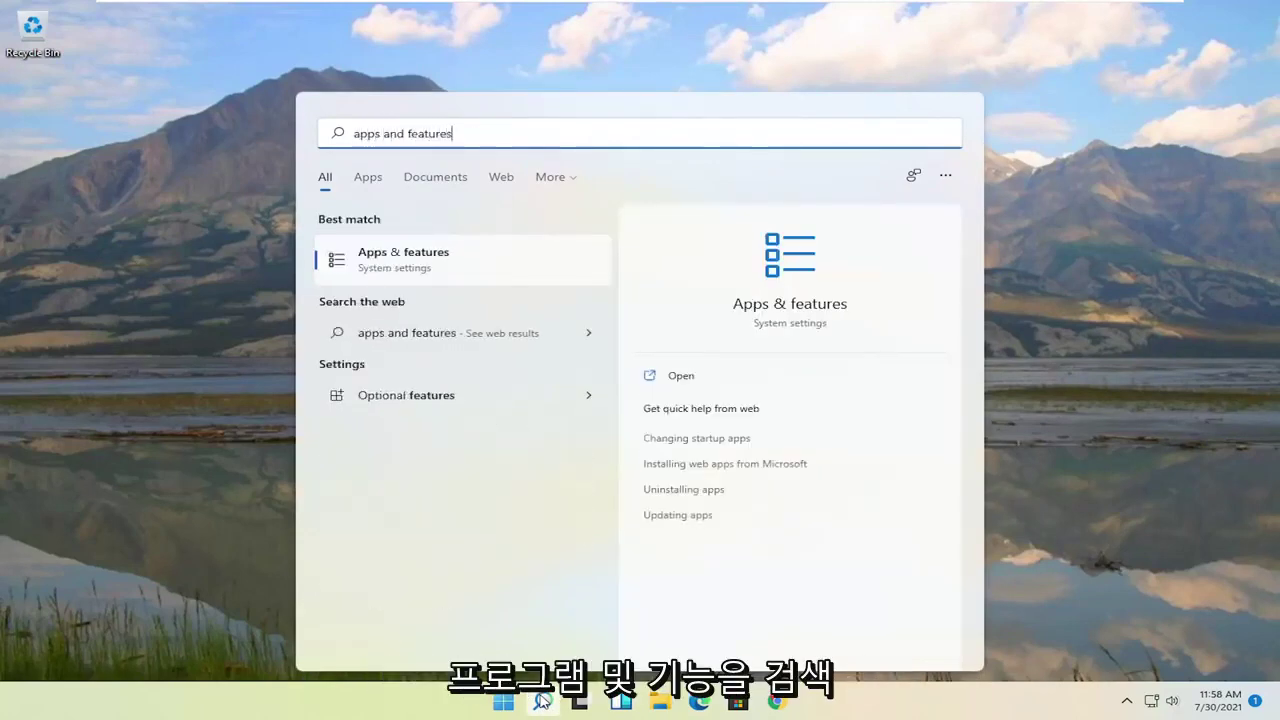
click(463, 254)
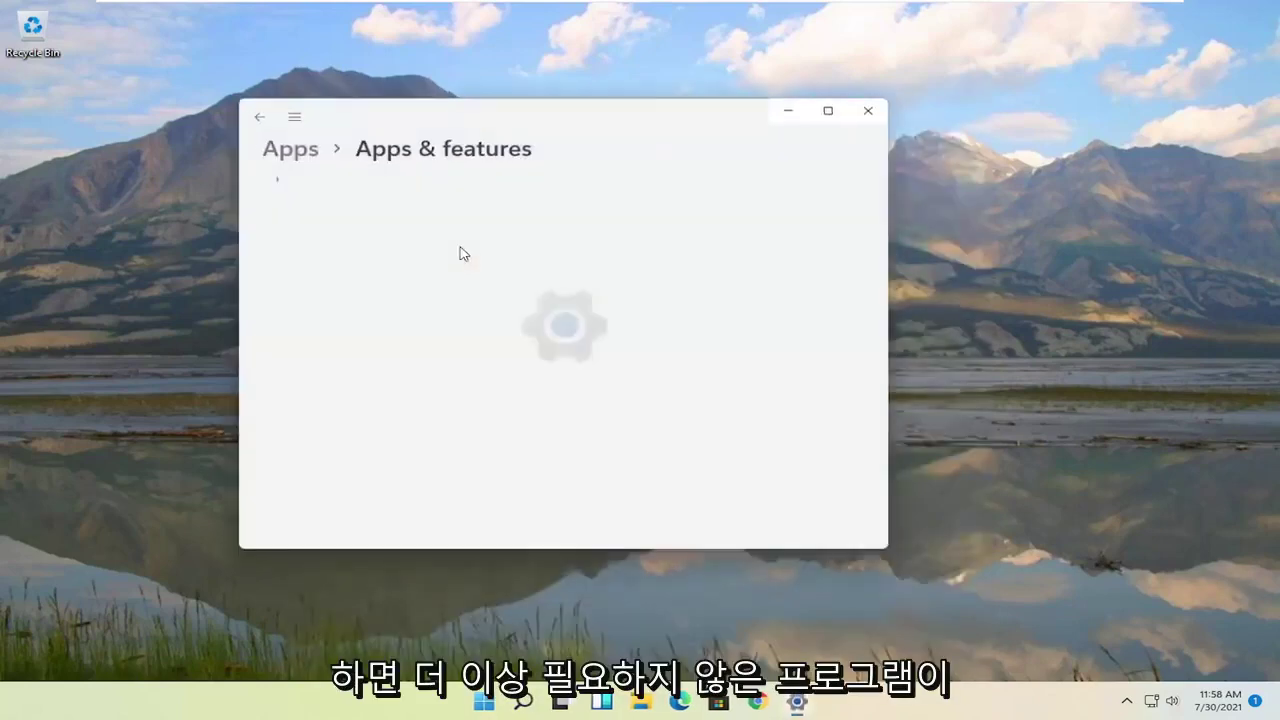
drag(562, 112, 744, 58)
scroll(723, 346, down, 5)
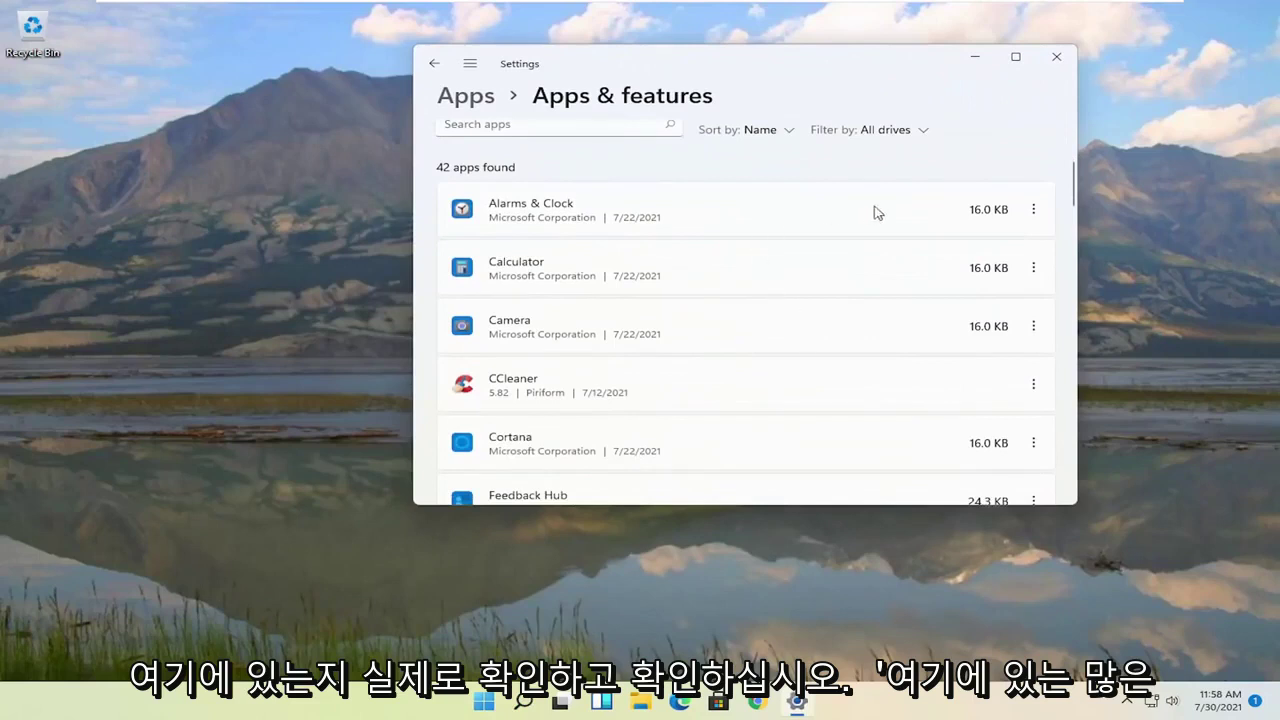
Check whether Alarms & Clock and CCleaner offer an uninstall option, dismiss the options and close Settings.
click(1034, 209)
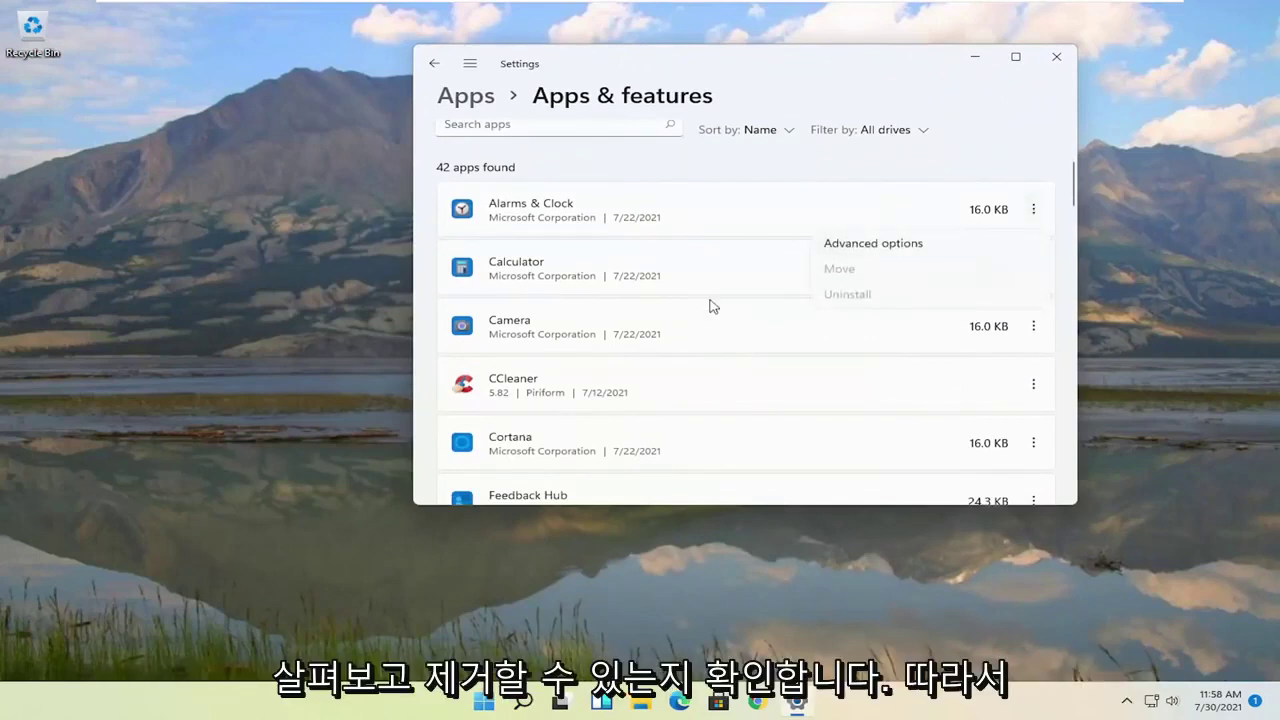
click(669, 270)
scroll(688, 300, down, 2)
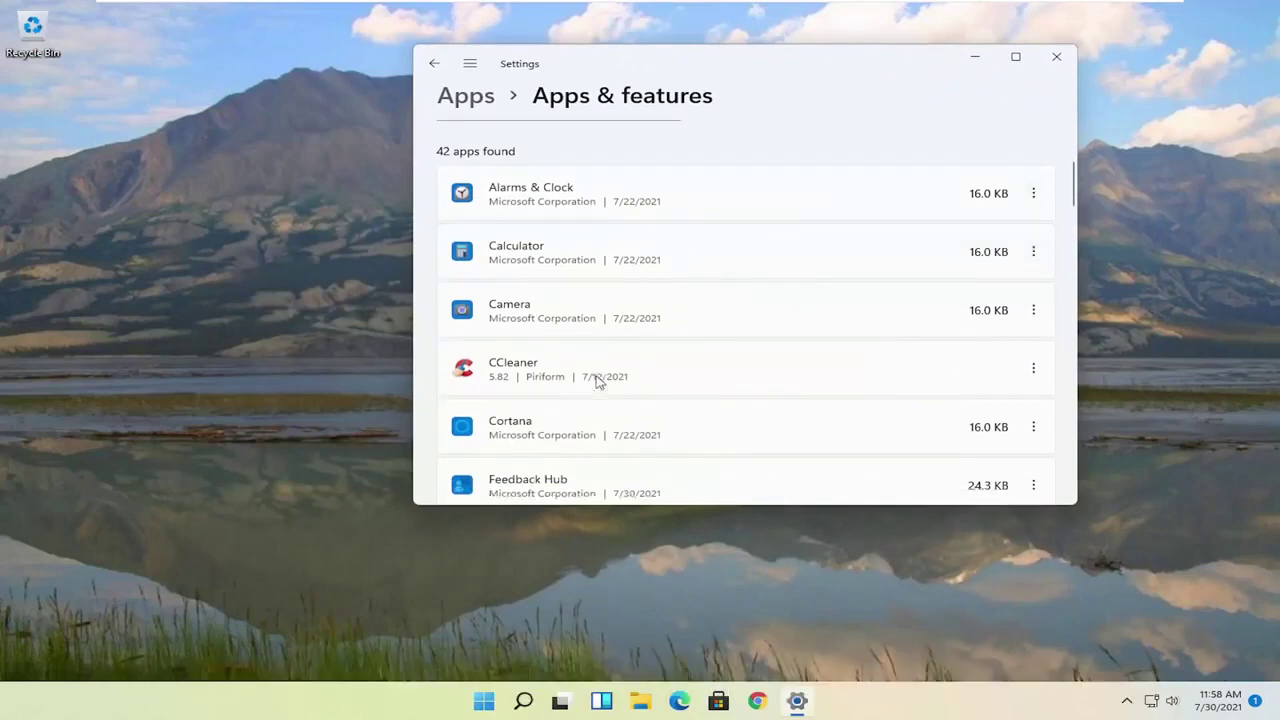
click(1033, 326)
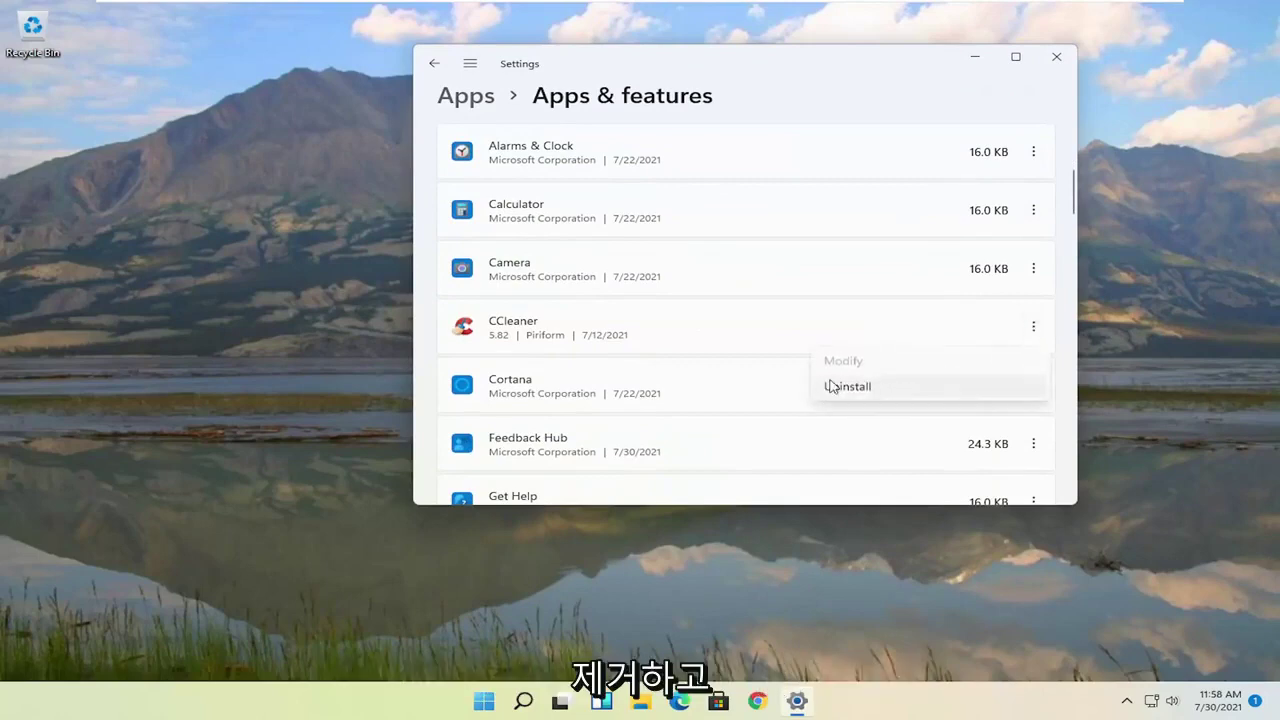
click(846, 70)
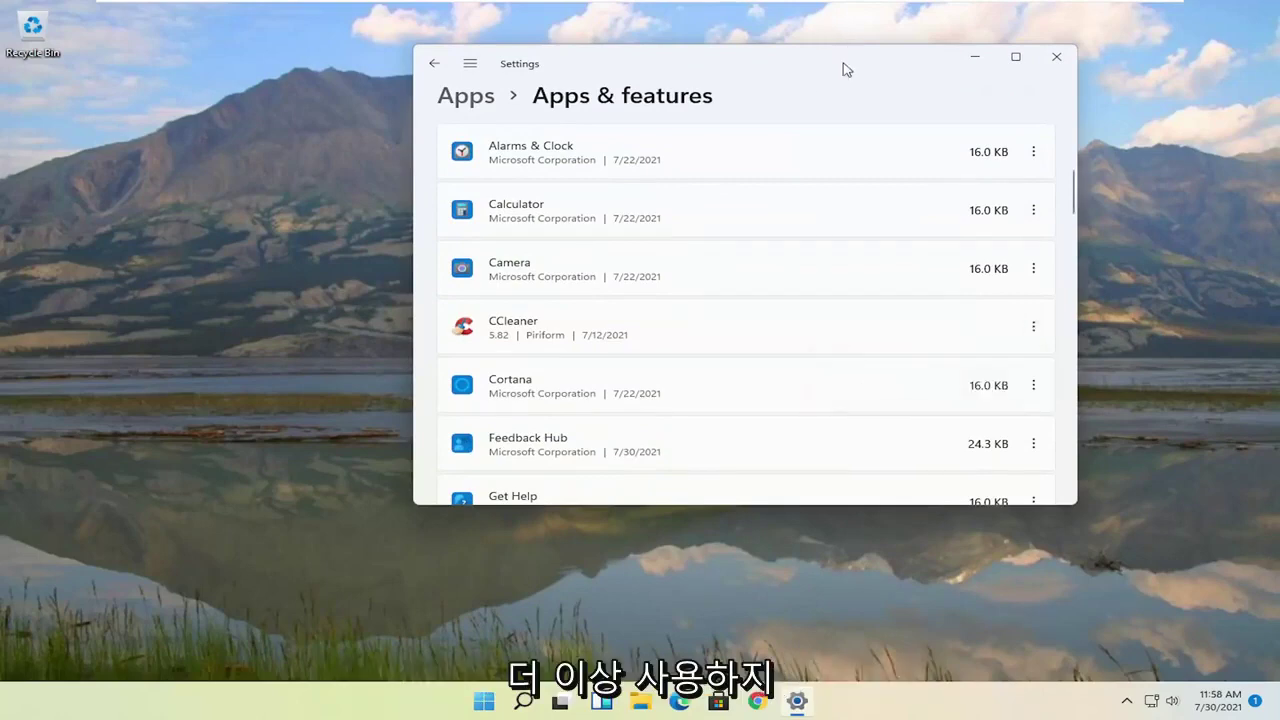
click(1056, 57)
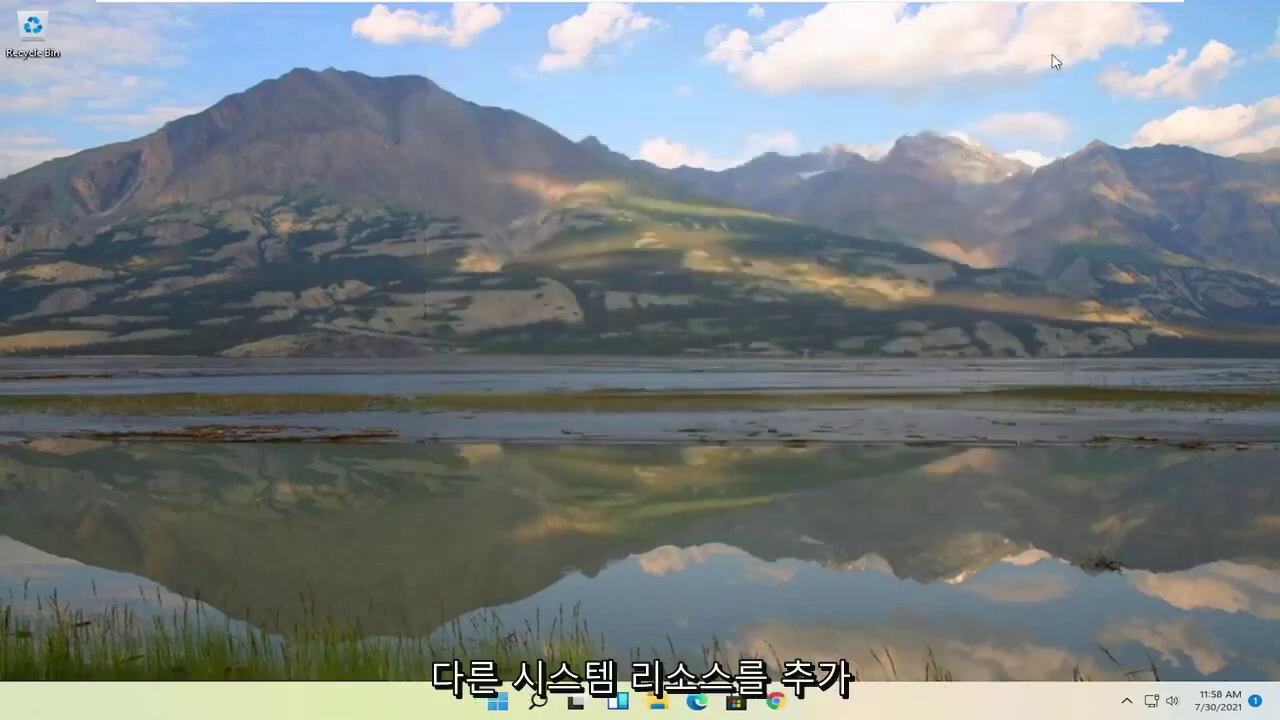
Search Windows for "disk cleanup", open Disk Cleanup for drive C: and move its window toward the screen's center.
click(505, 703)
text(di)
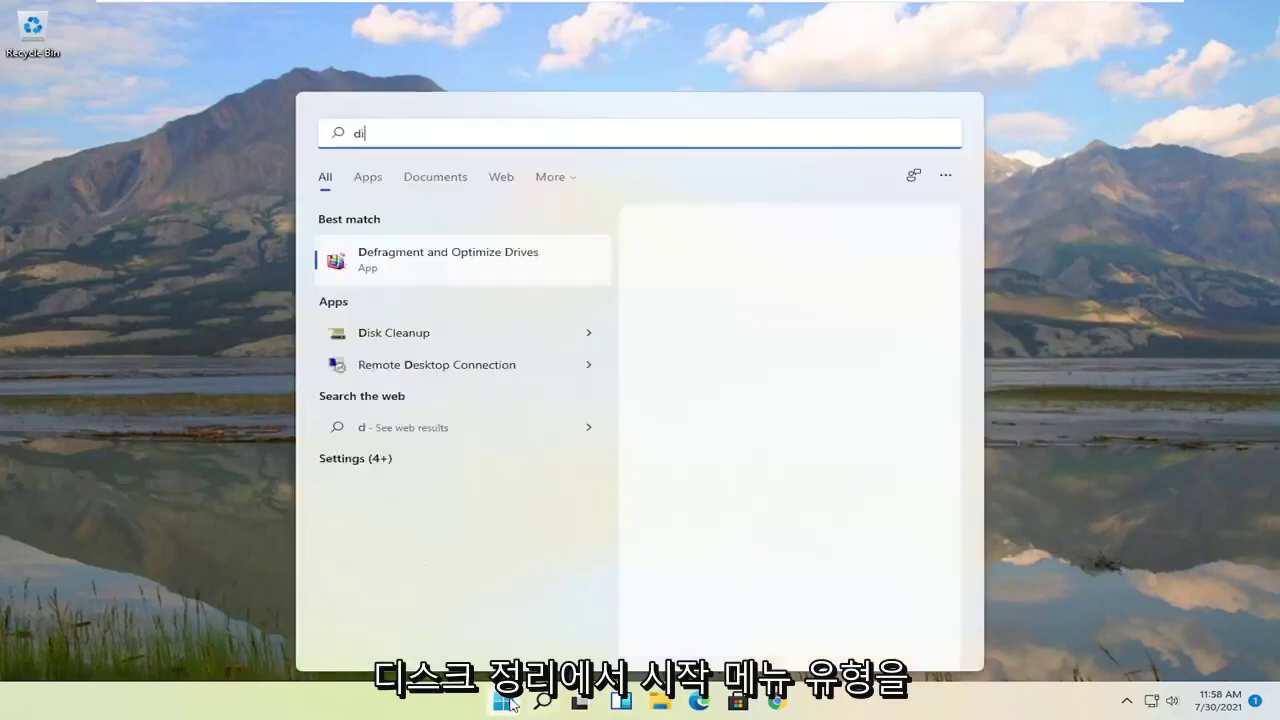
text(sk clean)
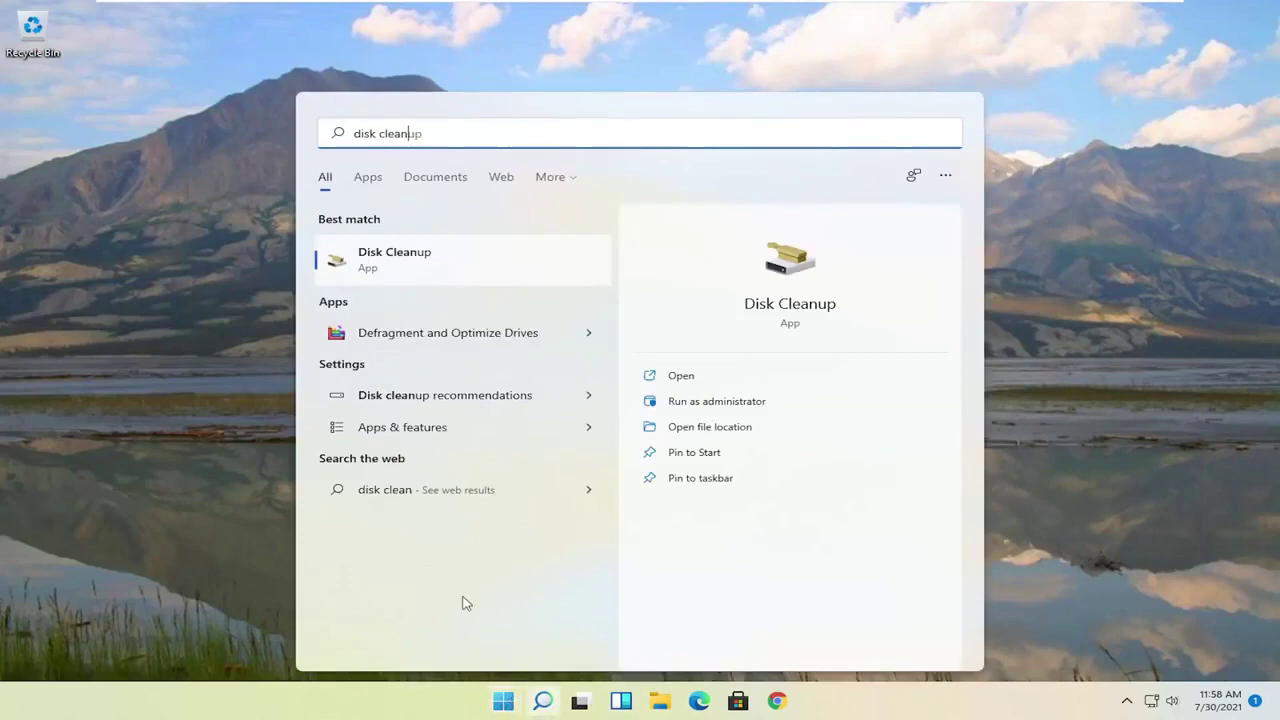
click(396, 258)
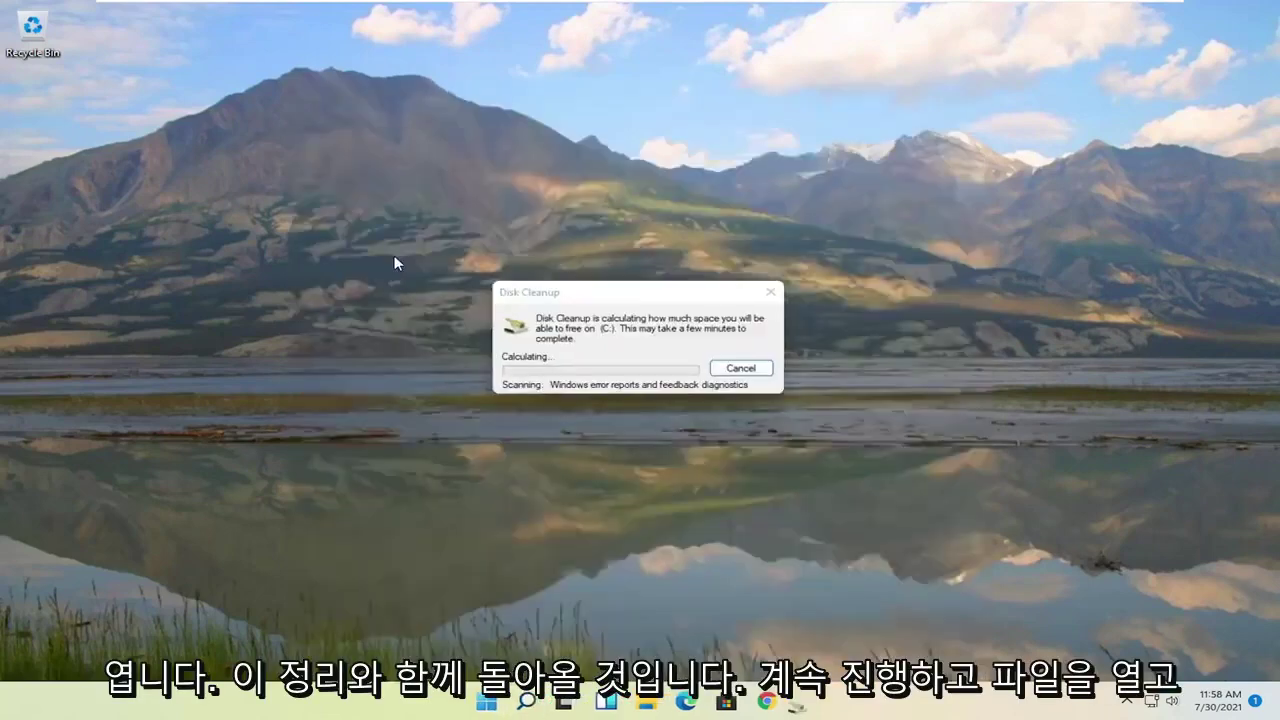
drag(240, 51, 647, 145)
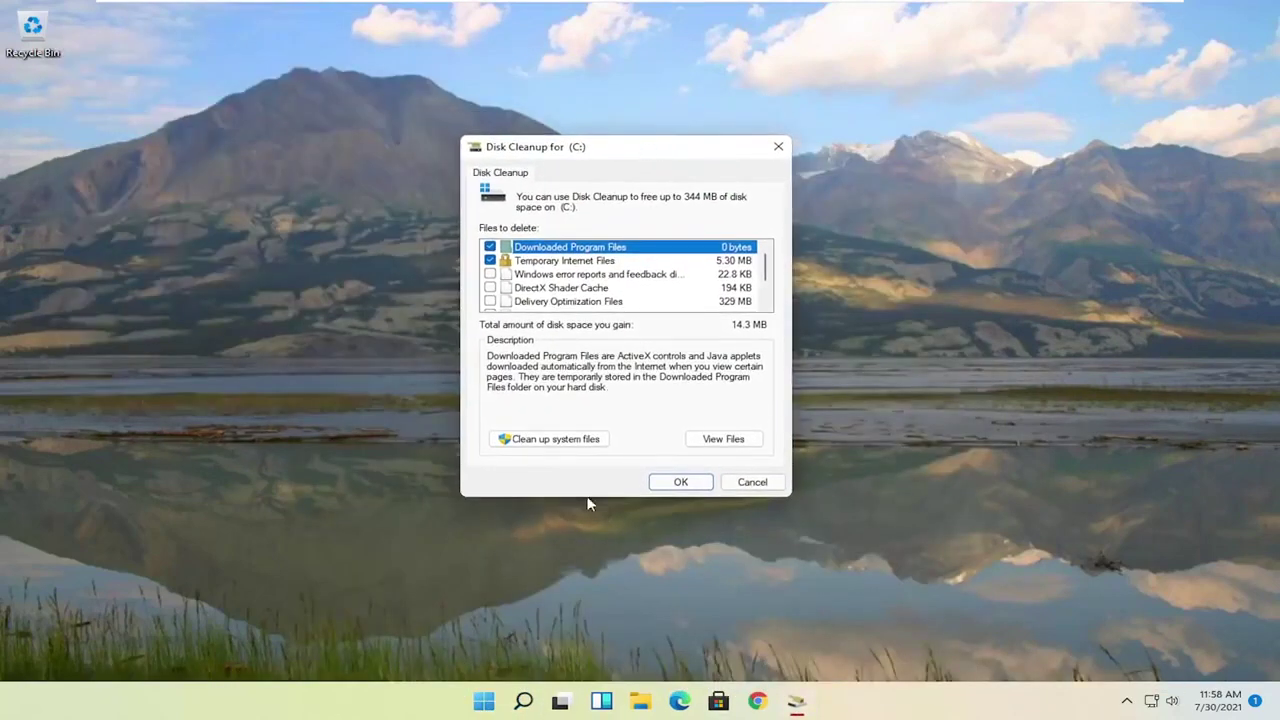
Rescan drive C: with system files included and permanently delete the file categories preselected for cleanup.
click(555, 439)
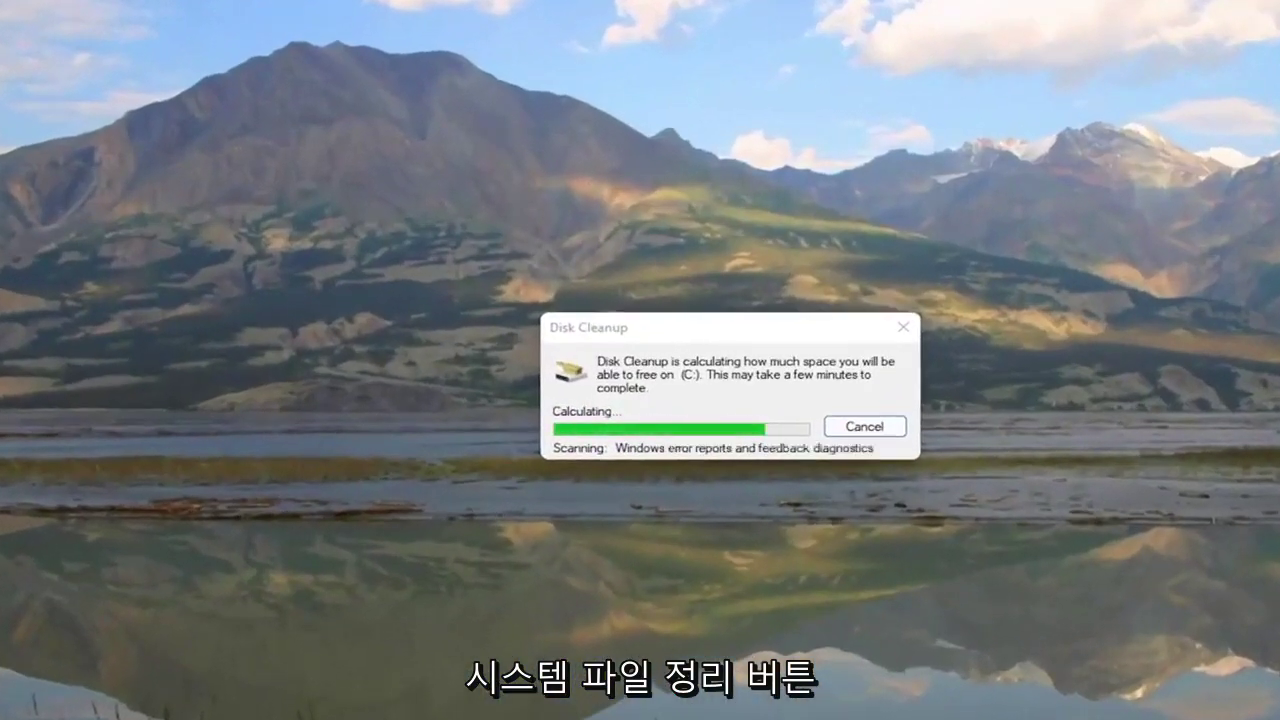
drag(277, 49, 686, 123)
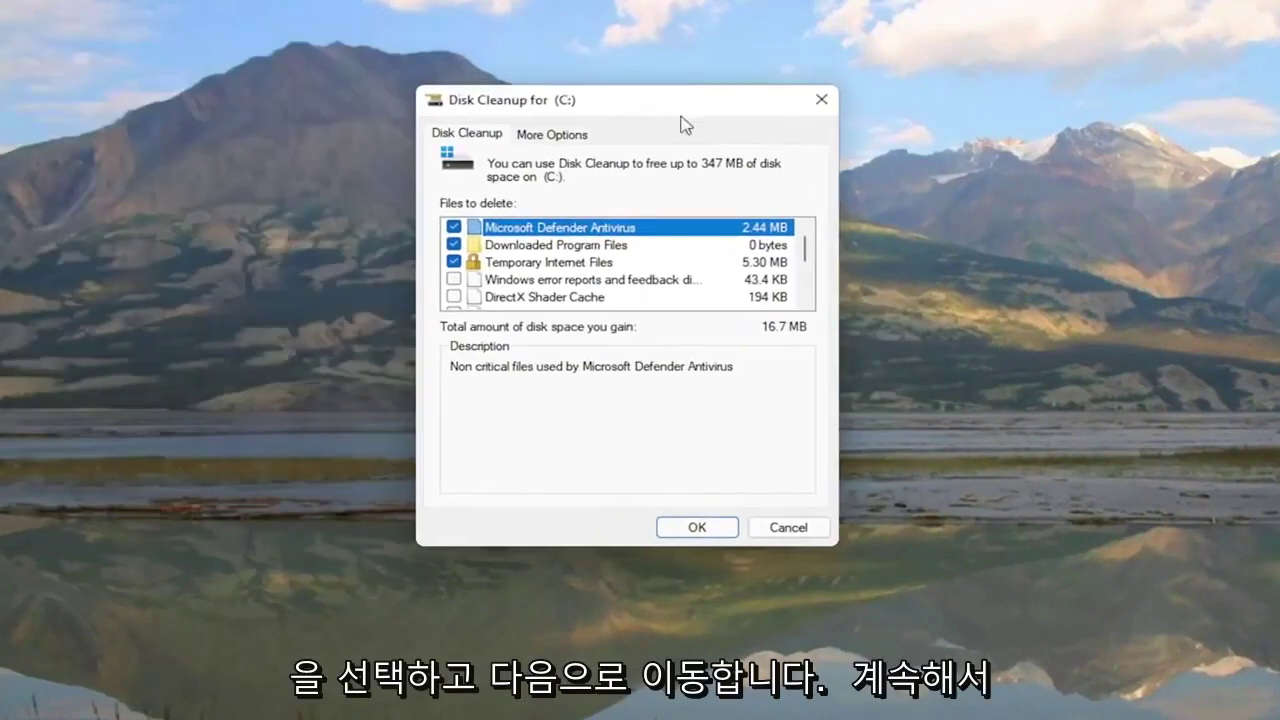
click(697, 527)
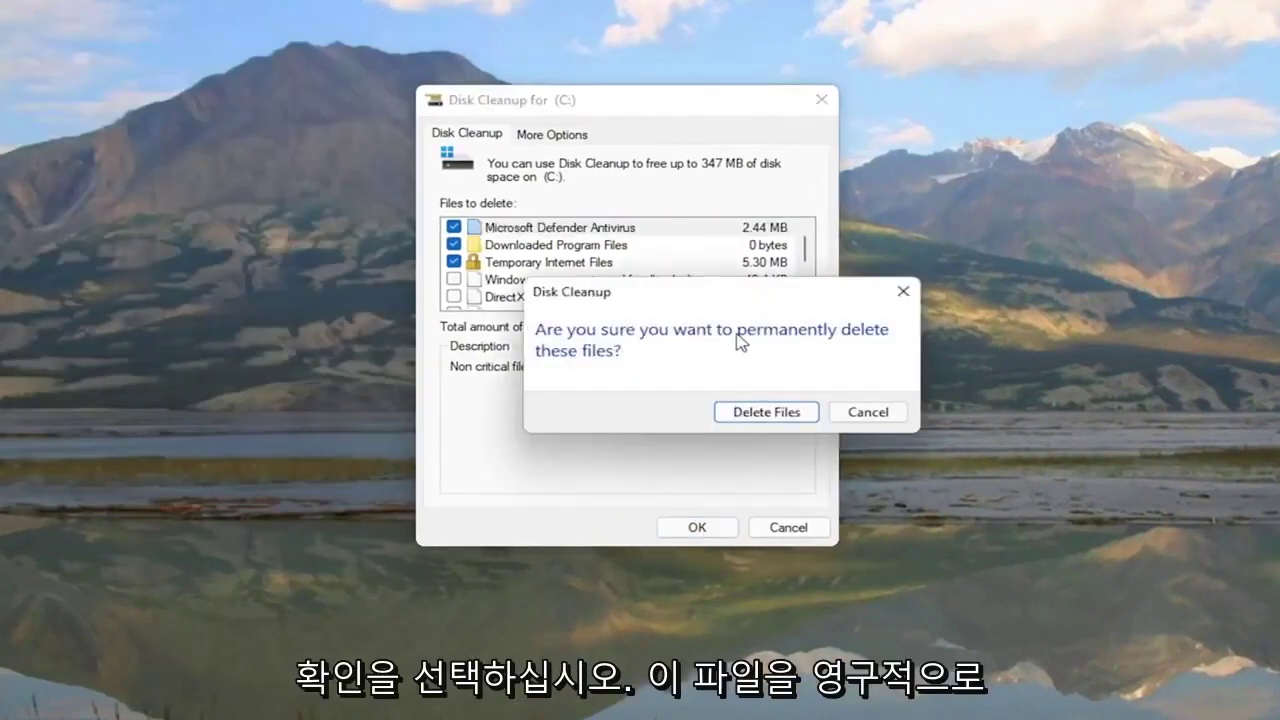
click(751, 415)
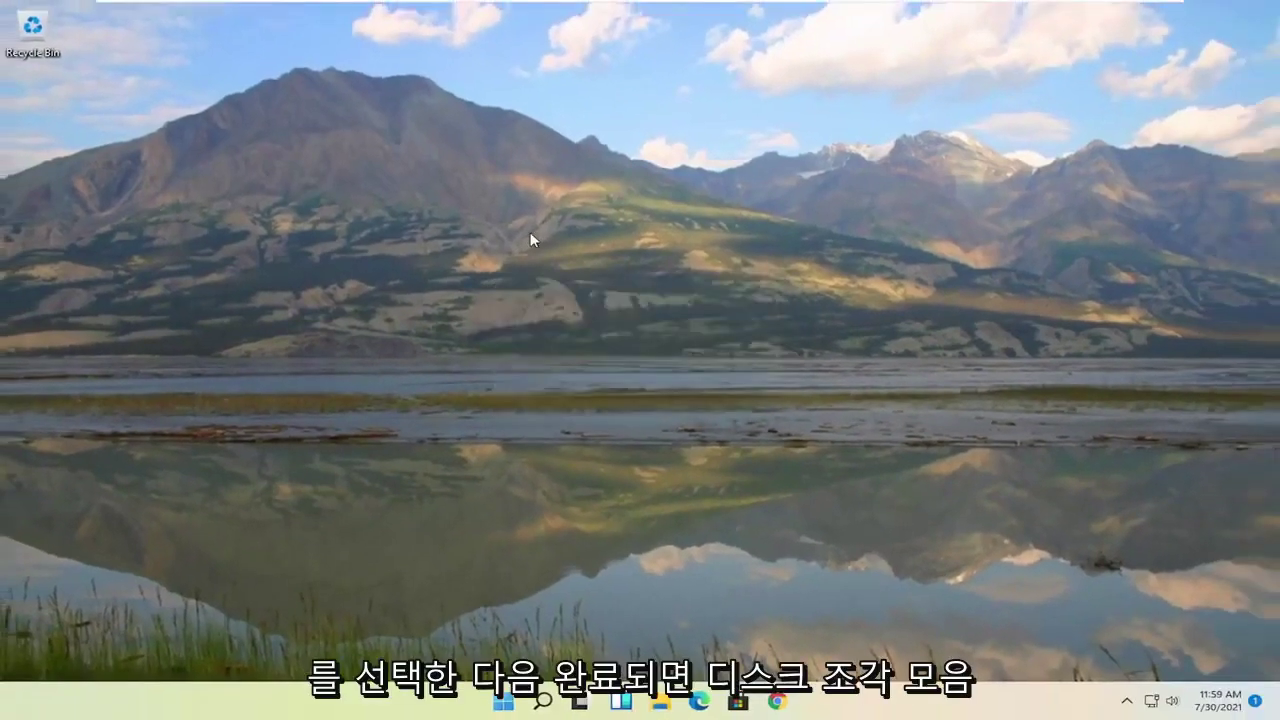
Search Windows for "disk defra", open Defragment and Optimize Drives, optimize drive C: and close the tool once it finishes.
click(542, 700)
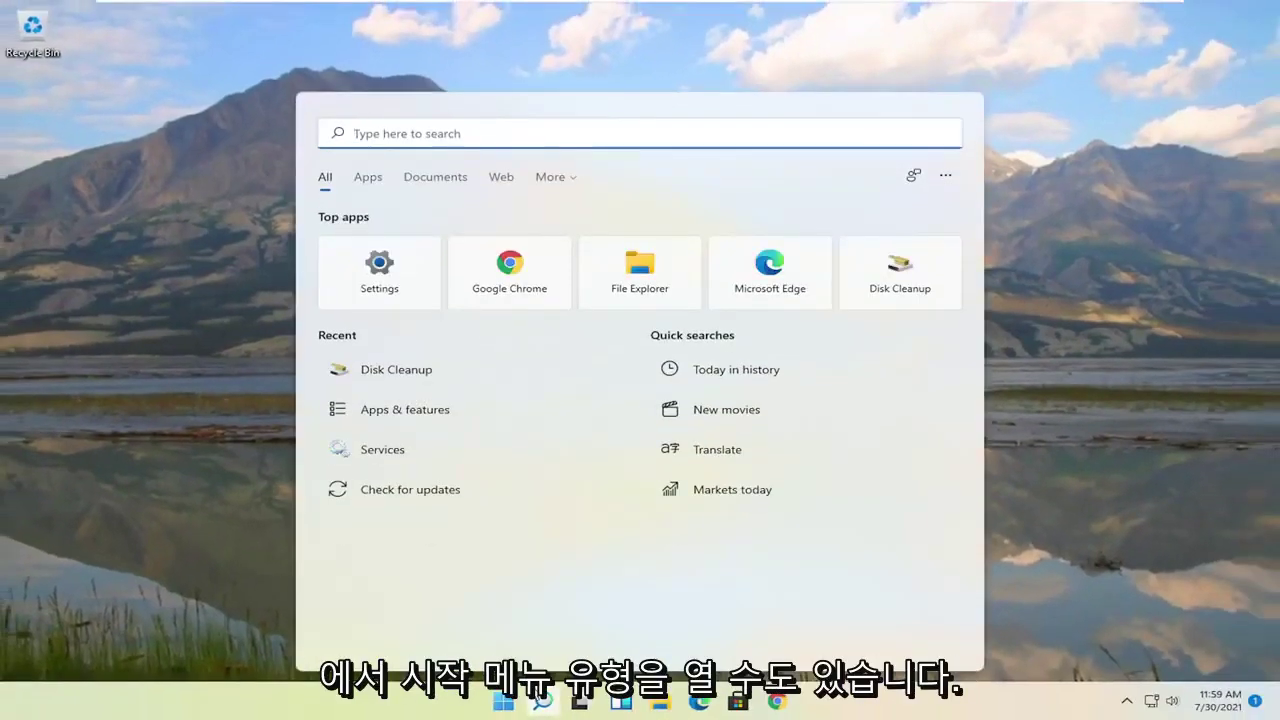
text(d)
key(BackSpace)
text(disk defra)
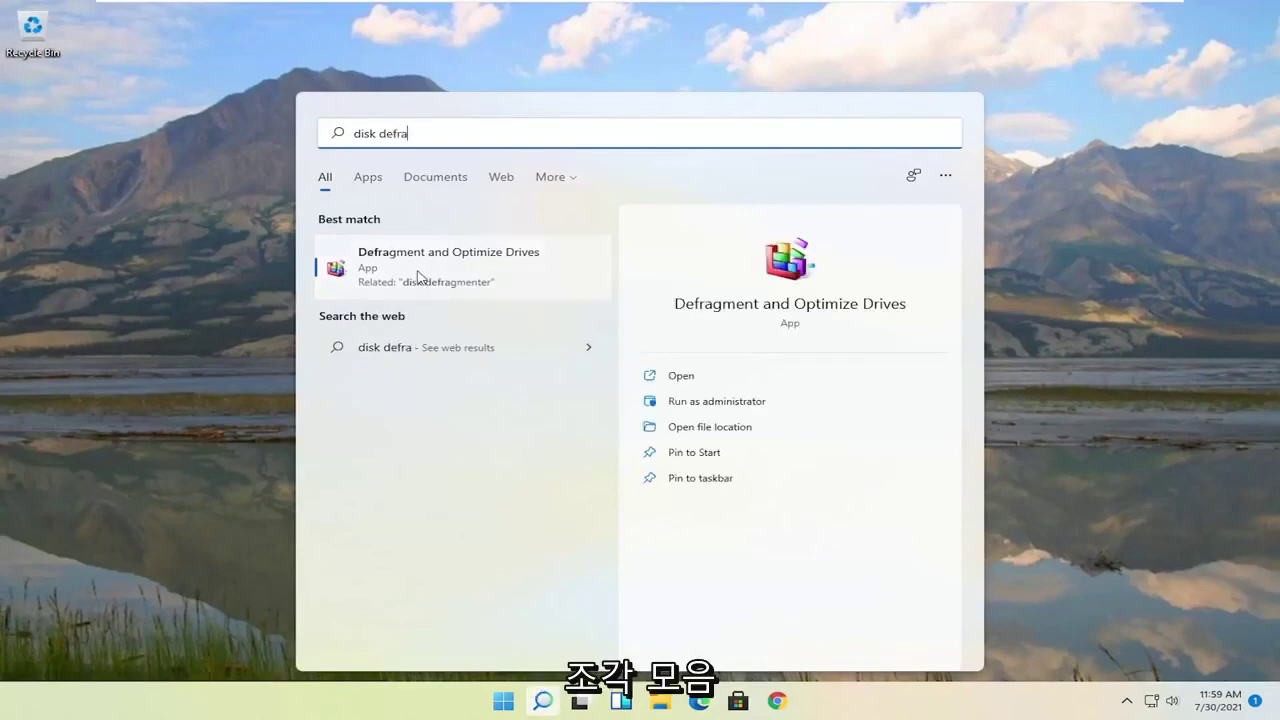
click(426, 272)
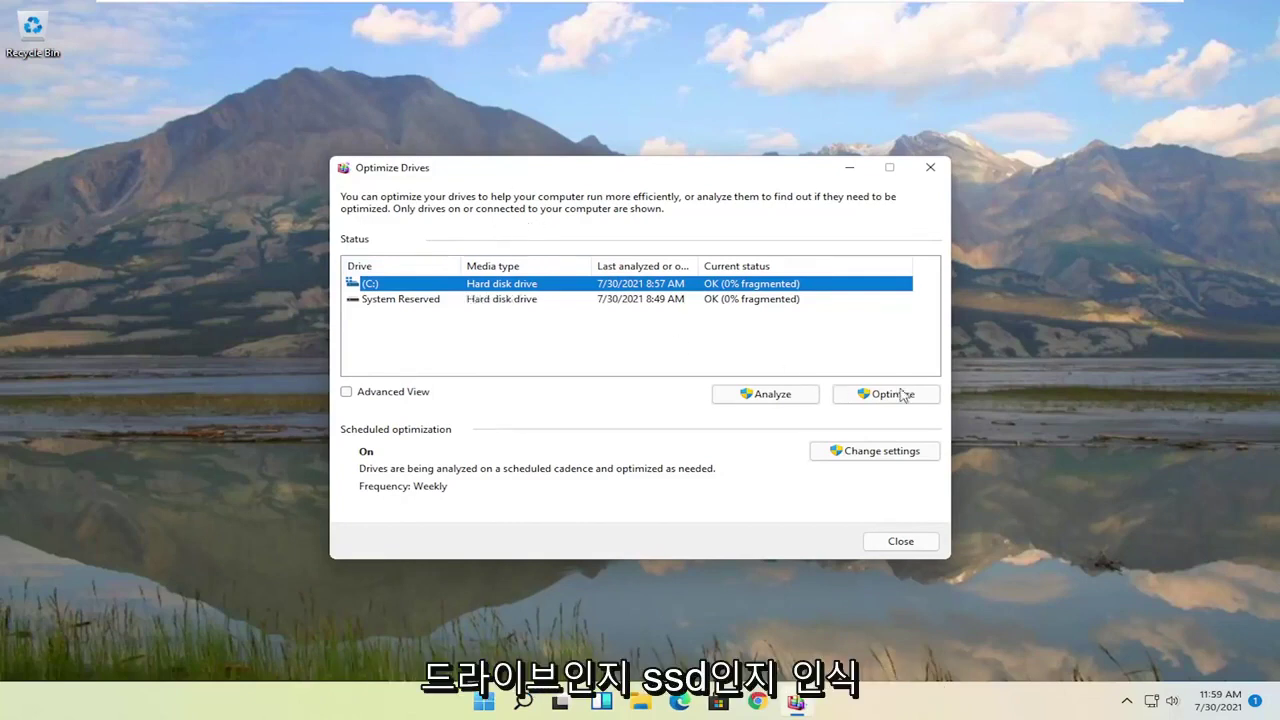
click(866, 396)
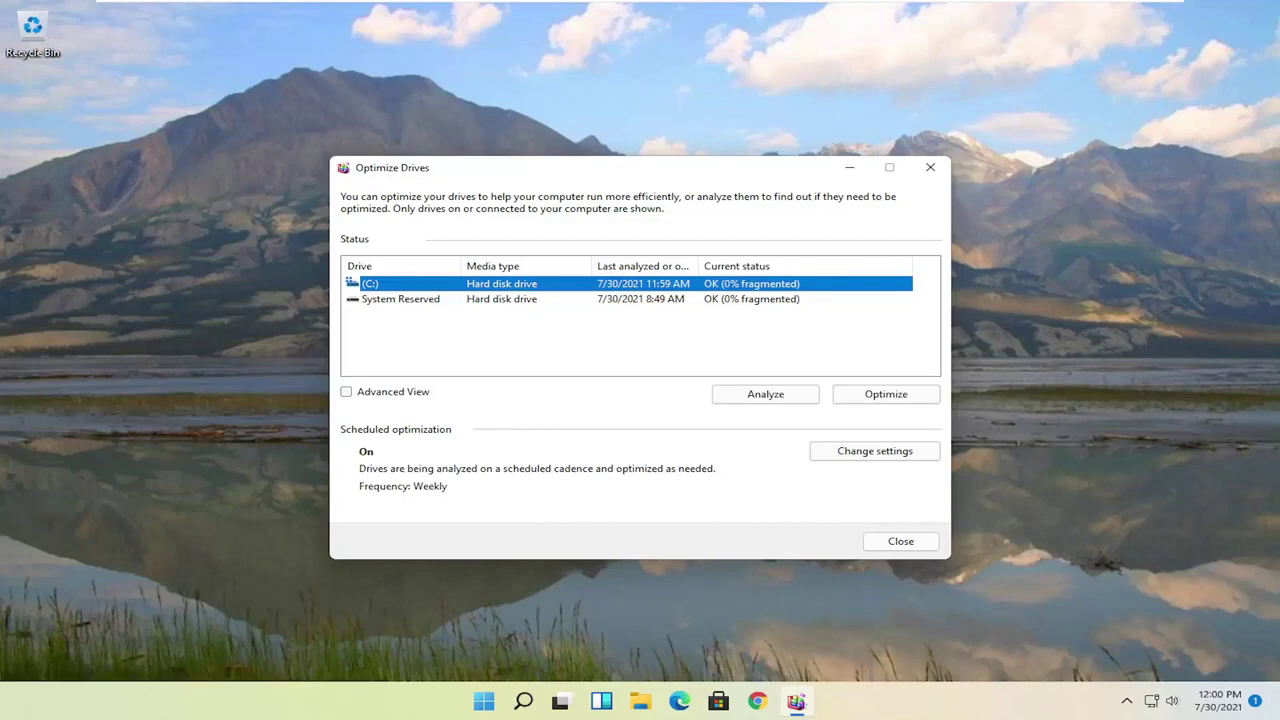
click(930, 167)
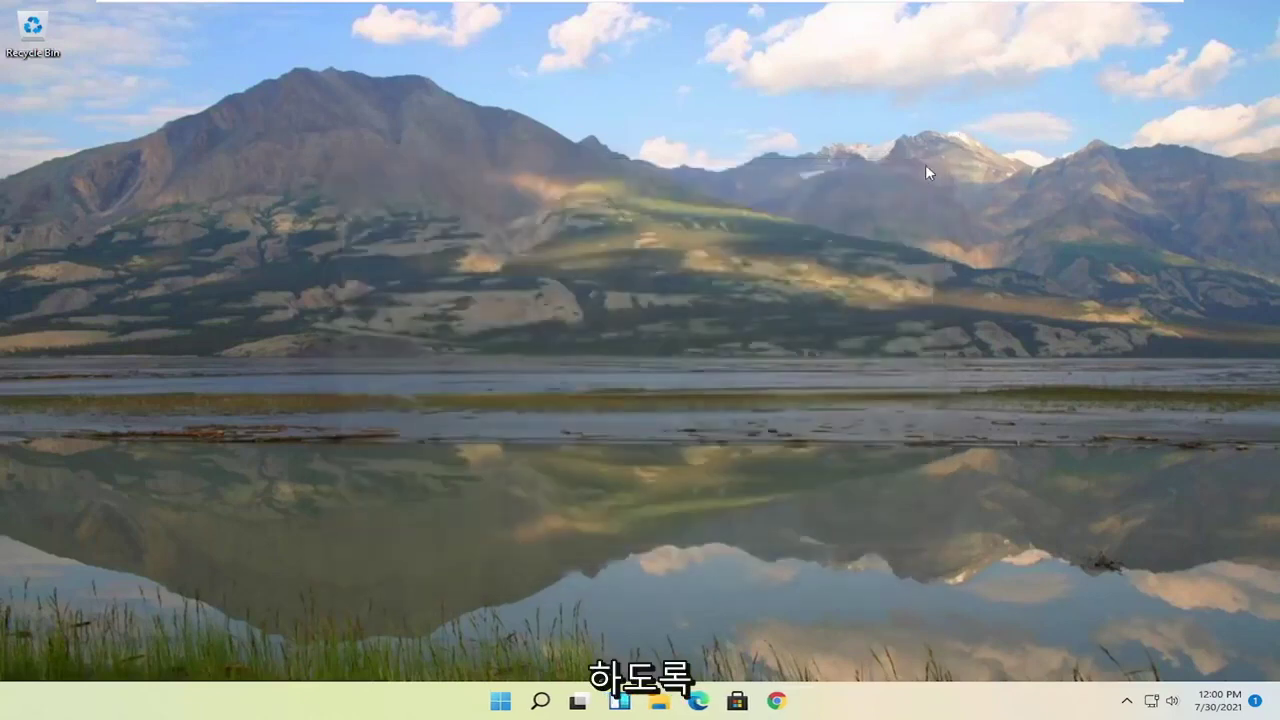
Search Windows for "cmd", open Command Prompt as administrator, allowing it to make changes, and run the command sfc /scannow.
click(545, 702)
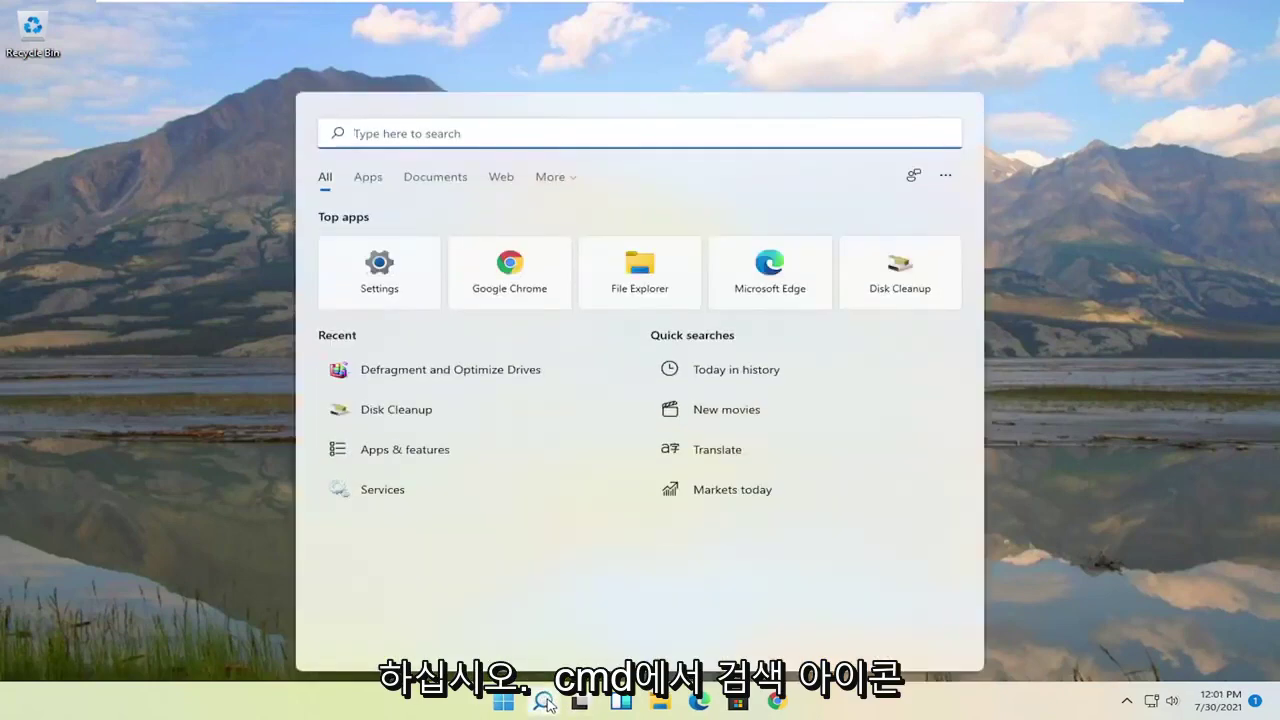
text(cmd)
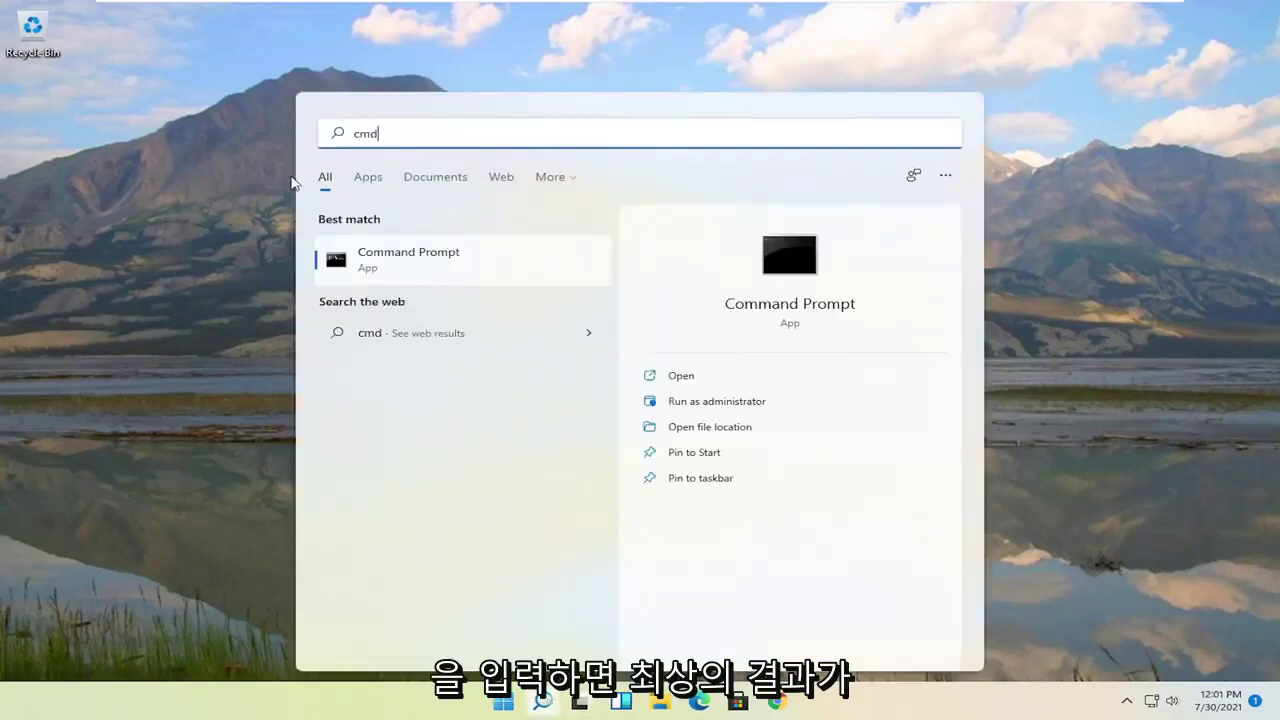
right_click(395, 271)
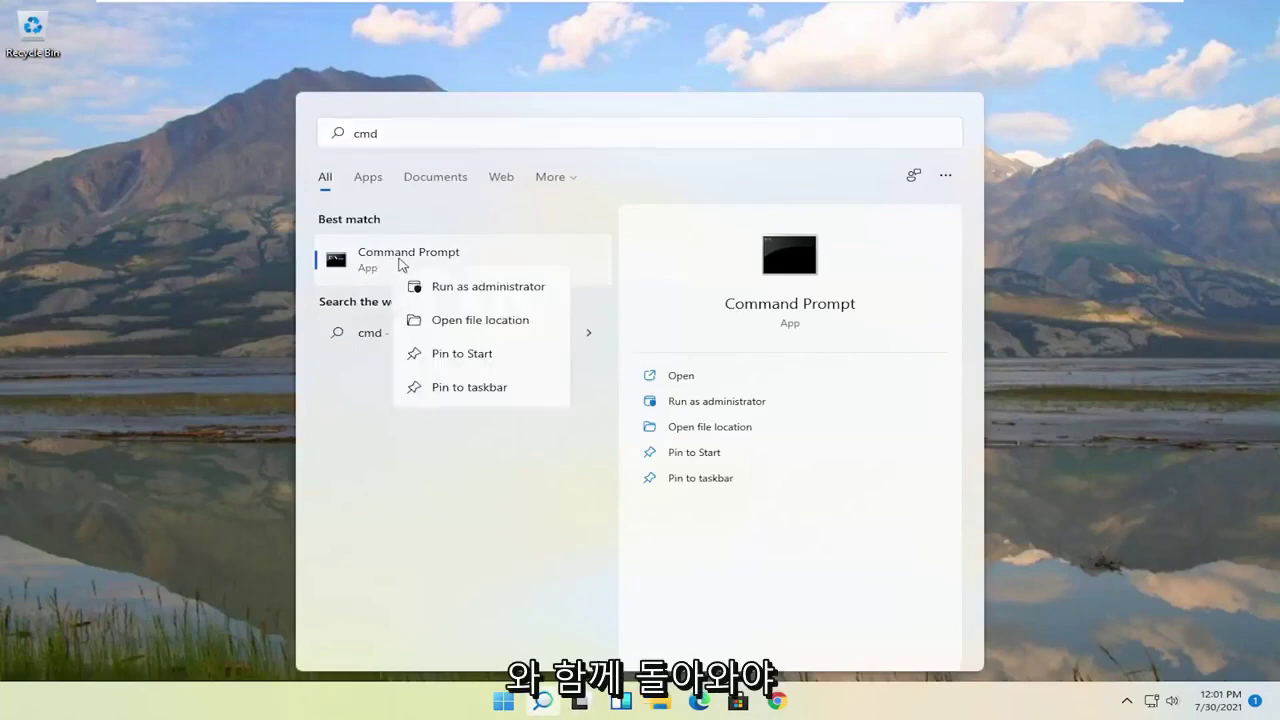
click(461, 289)
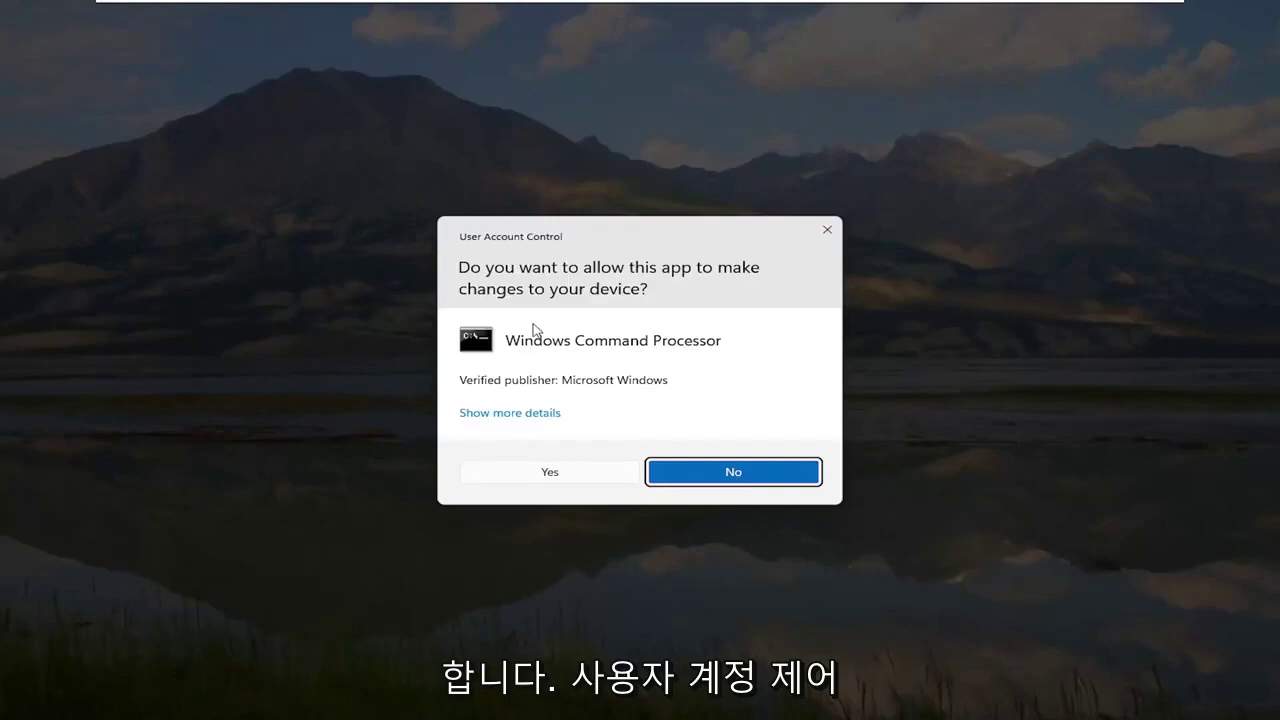
click(549, 473)
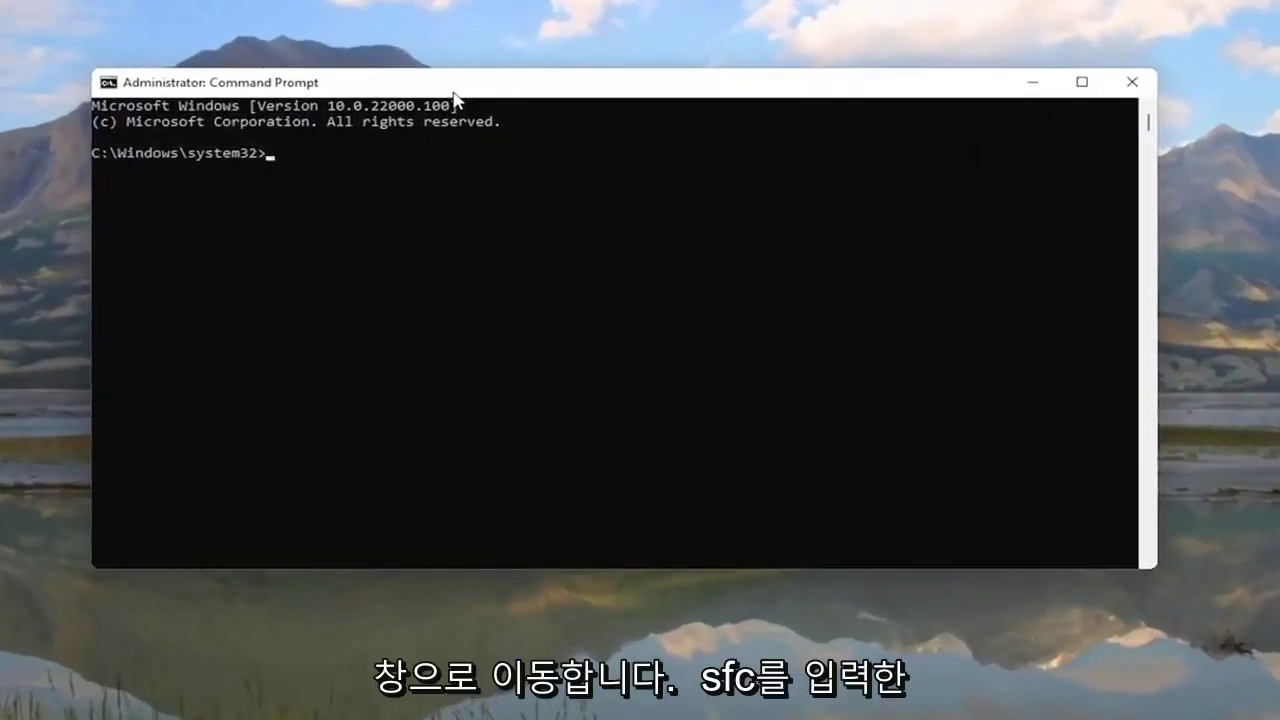
text(sfc /scannow)
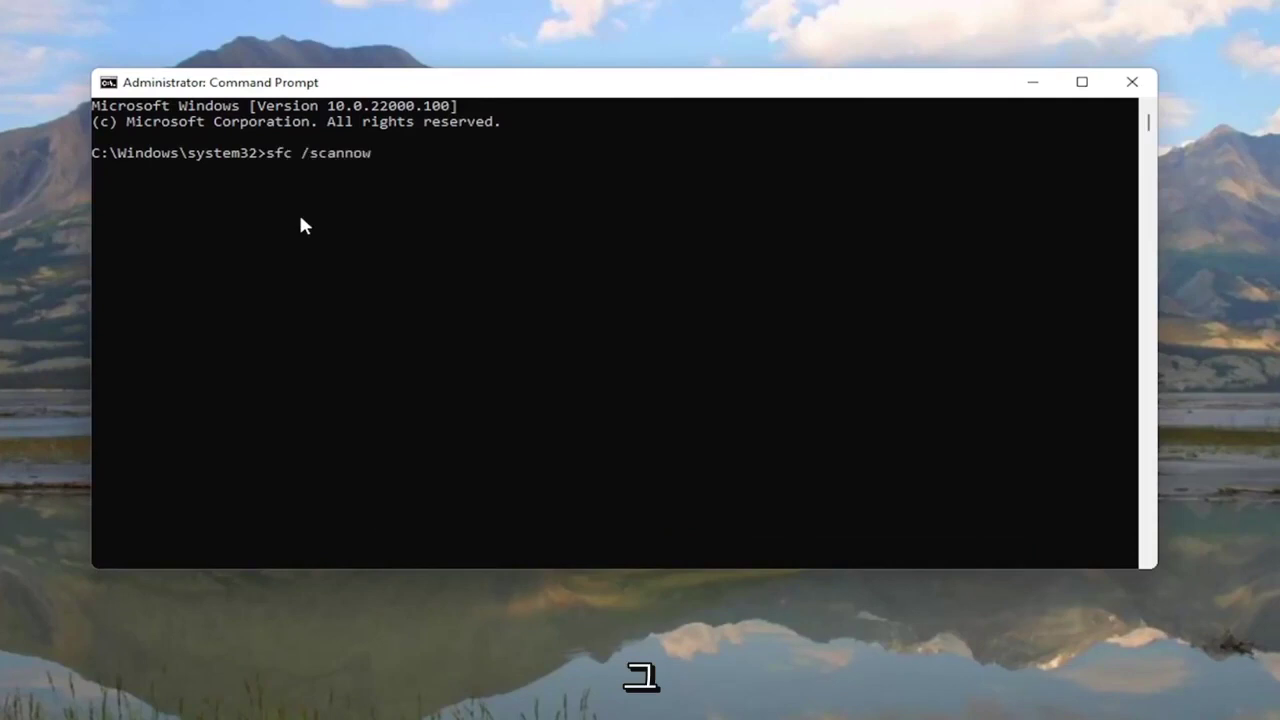
key(Return)
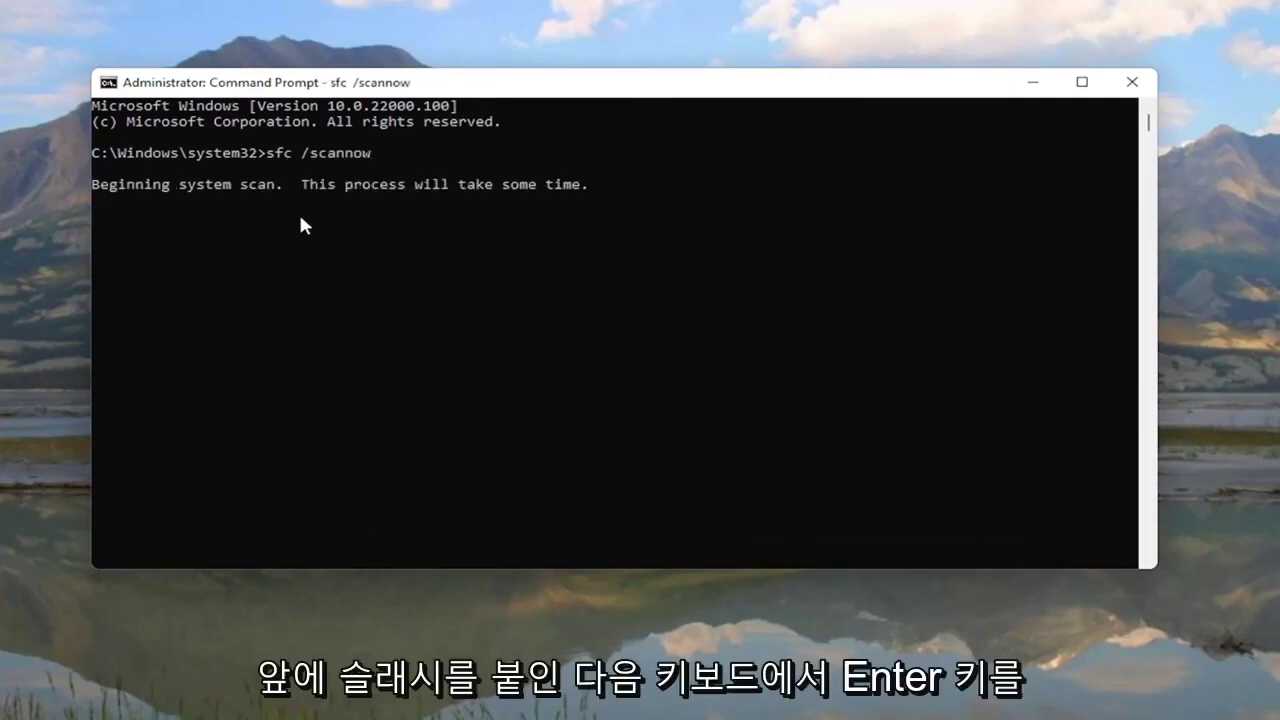